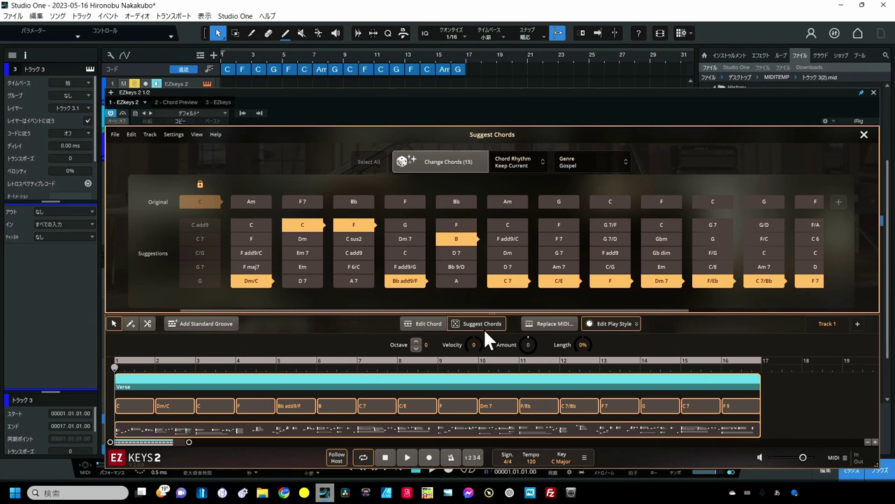
Step: Reopen Suggest Chords, generate new progressions for the Verse with the chord rhythm set to Regular, and play back the last one
click(485, 327)
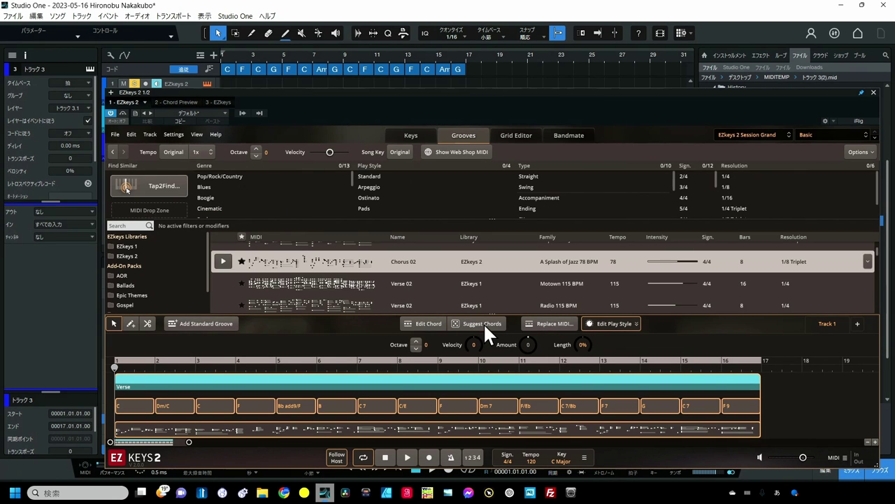
click(483, 322)
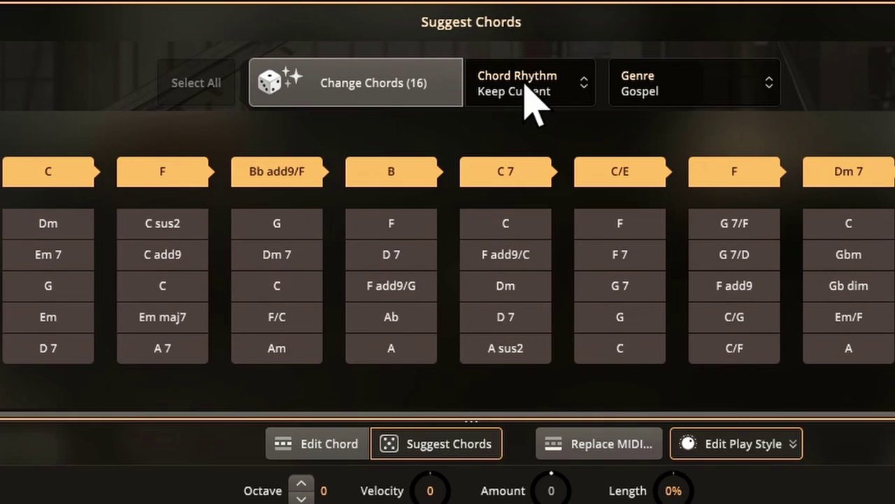
click(530, 98)
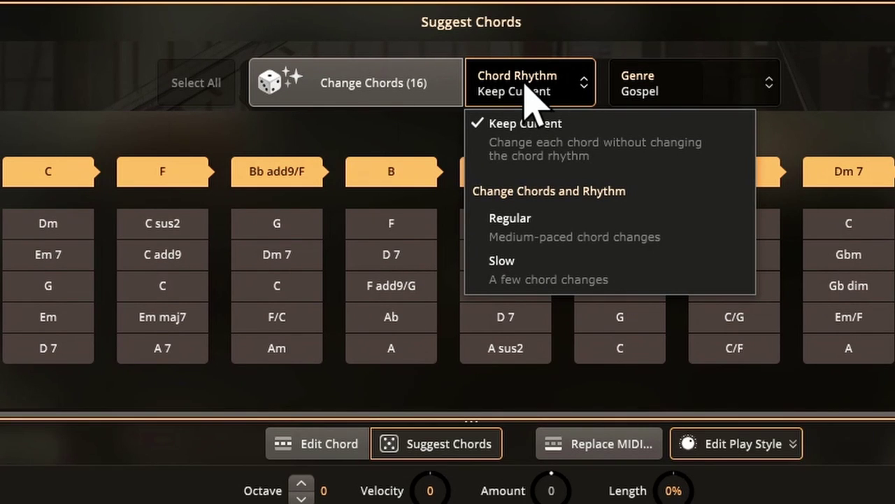
click(527, 224)
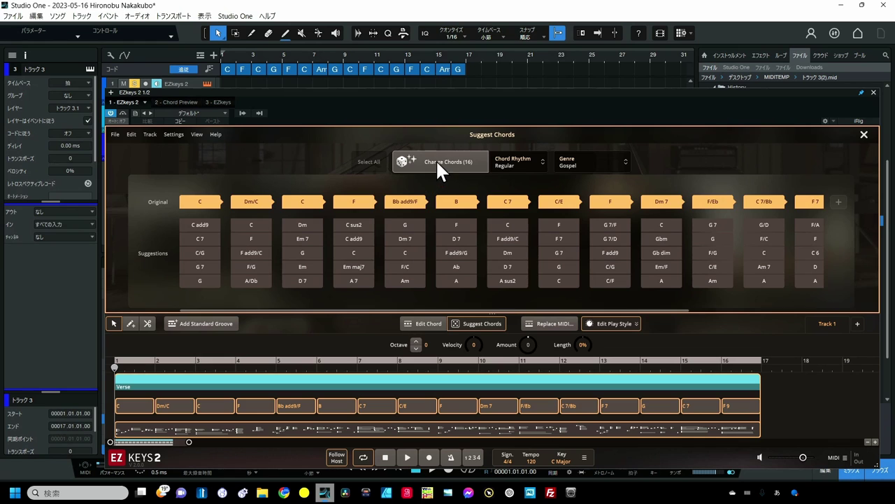
click(437, 165)
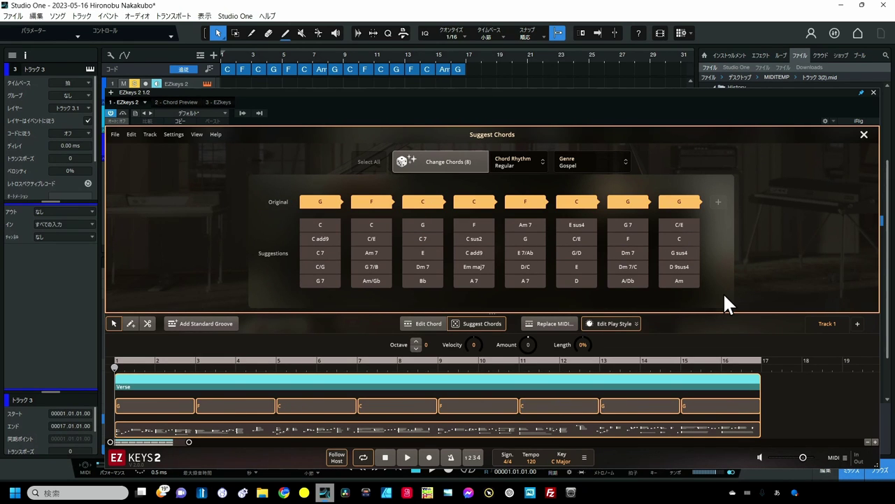
click(462, 167)
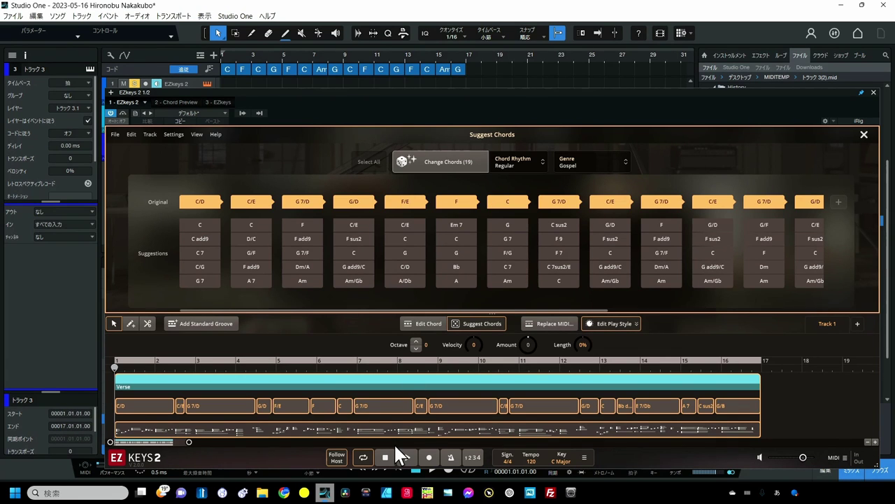
click(410, 456)
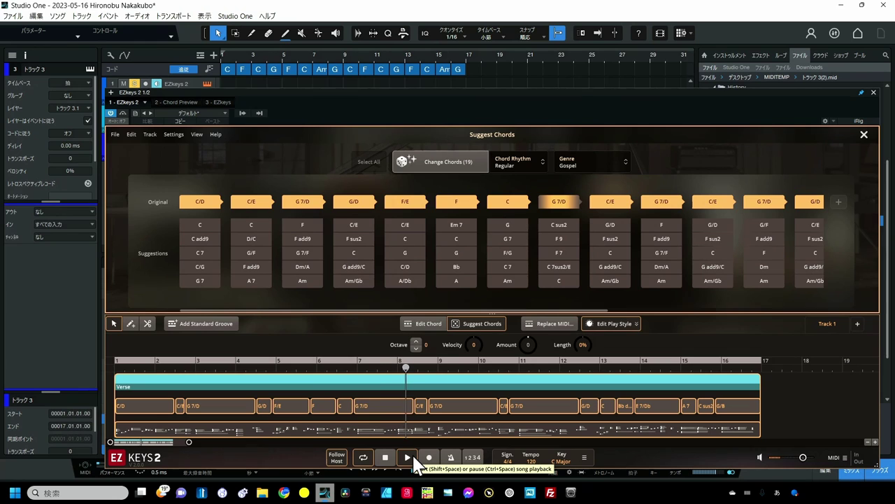
click(388, 458)
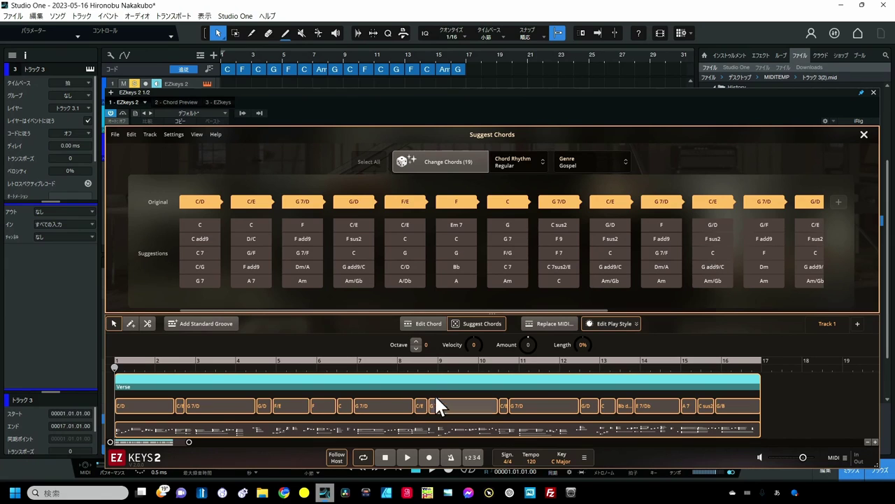
Step: Generate another Gospel progression for the Verse at the Regular chord rhythm and listen to it
click(461, 168)
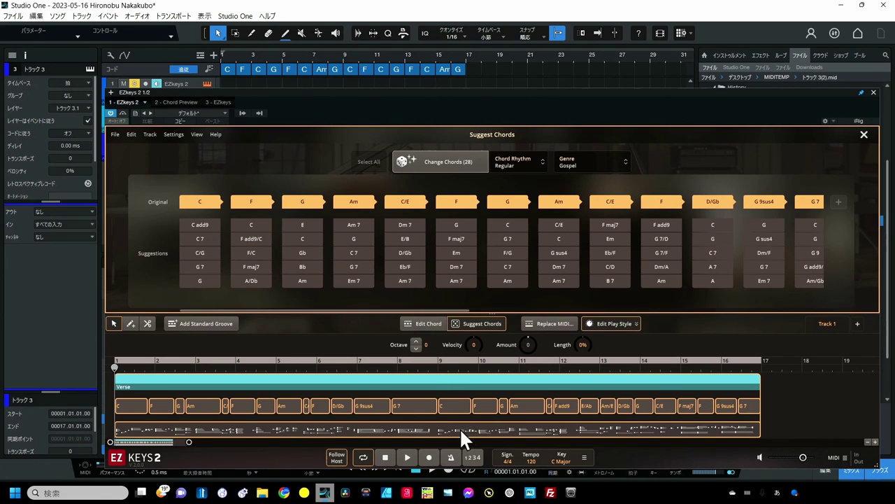
click(409, 459)
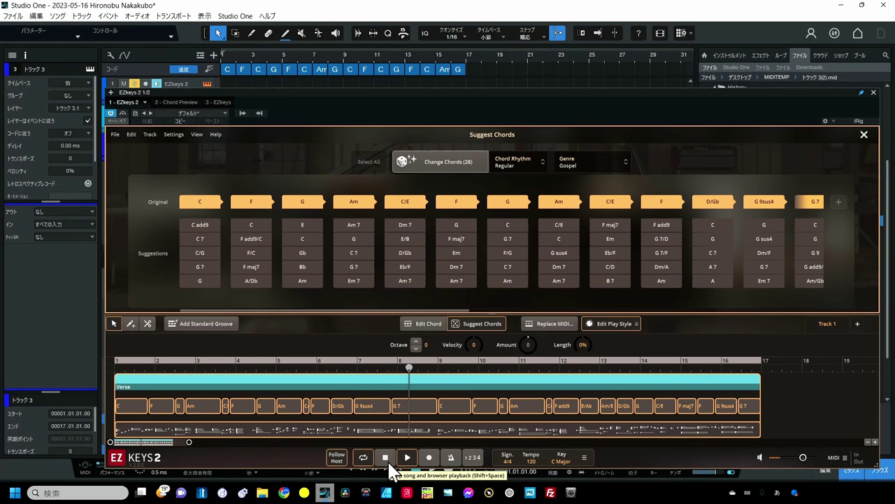
click(387, 459)
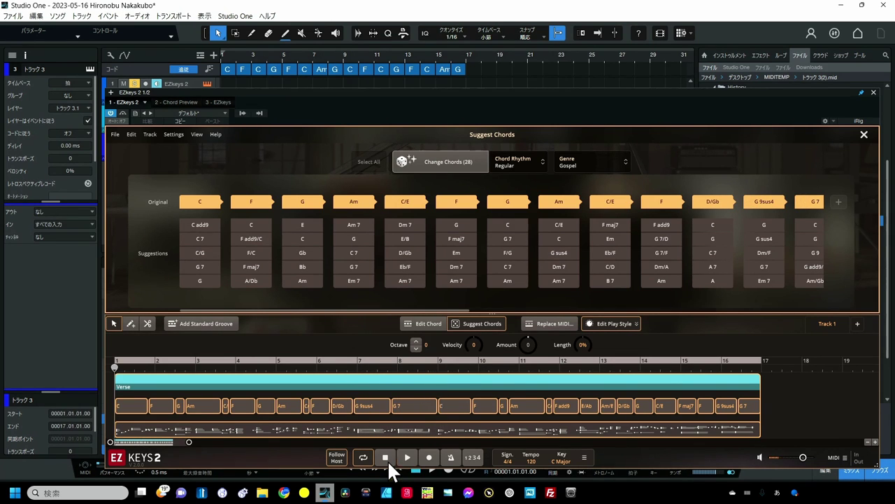
Step: Reload the chord suggestions for the Verse and set their genre to Pop/Rock/Country
mouse_move(482, 208)
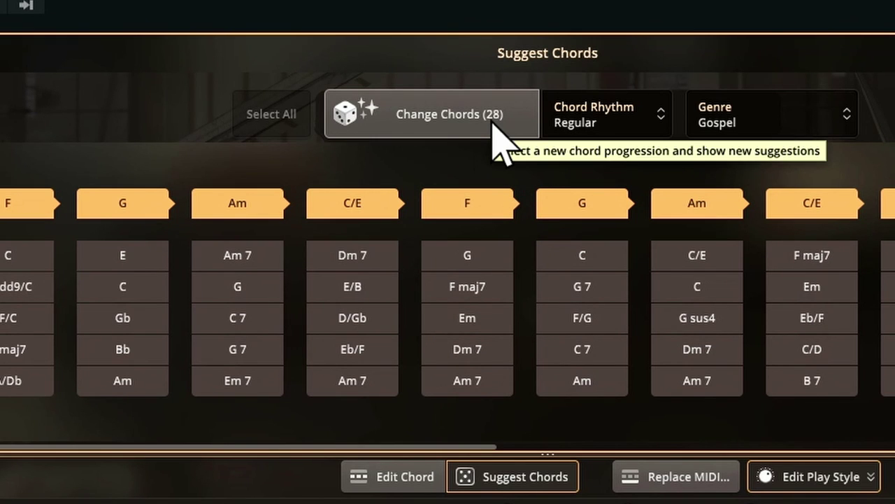
click(507, 474)
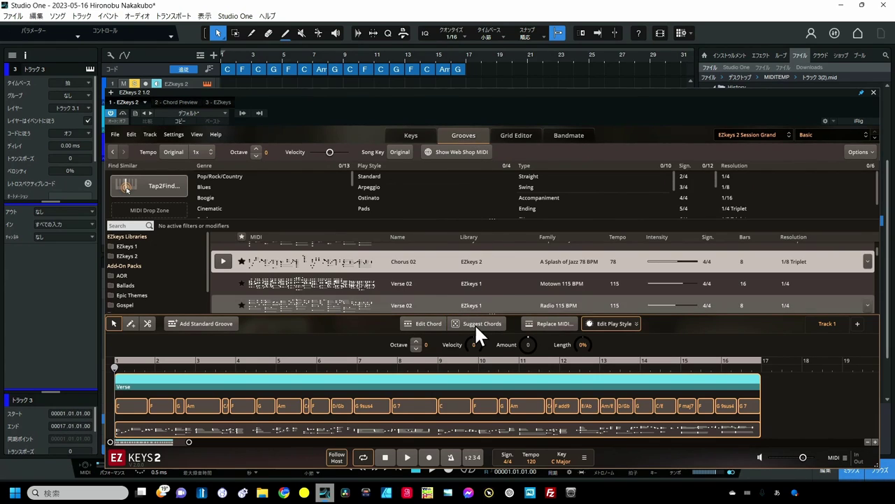
click(474, 324)
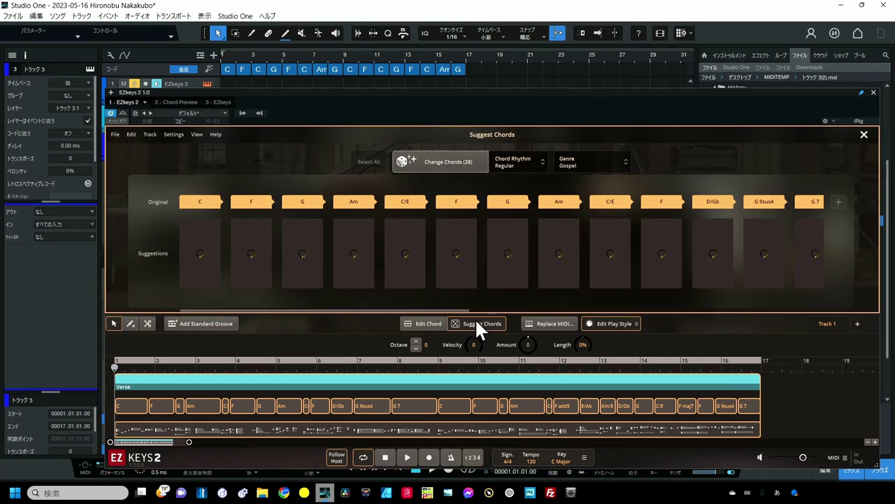
click(613, 163)
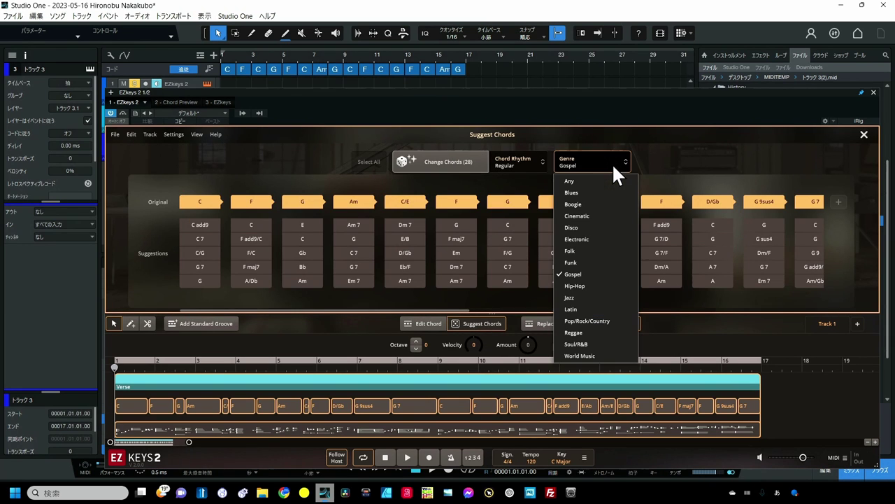
click(597, 320)
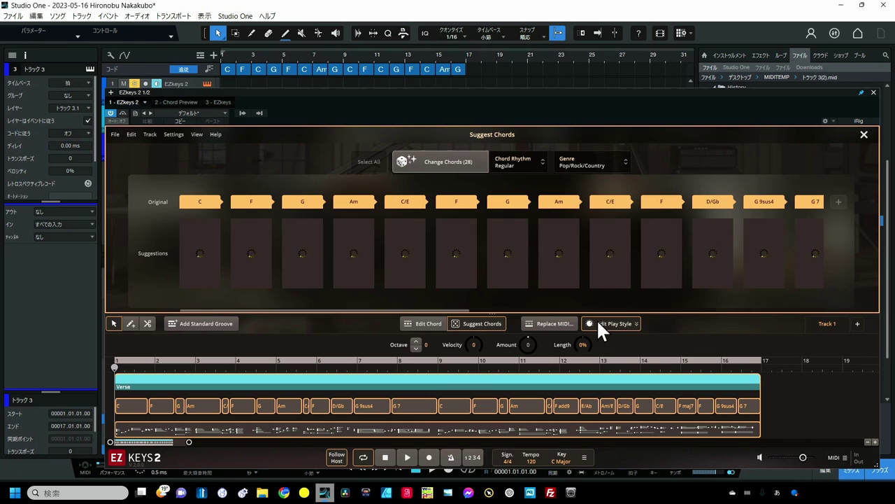
Step: Set the chord rhythm to Slow and generate a Pop/Rock/Country progression for the Verse
click(517, 156)
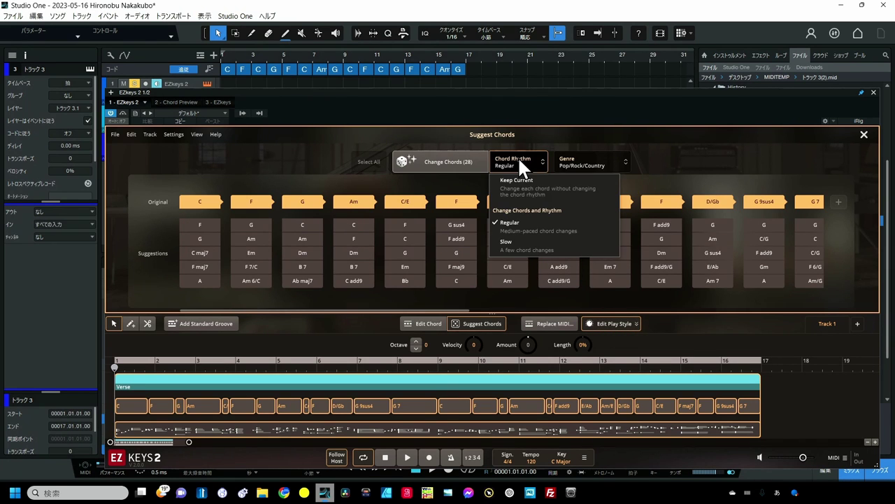
click(519, 241)
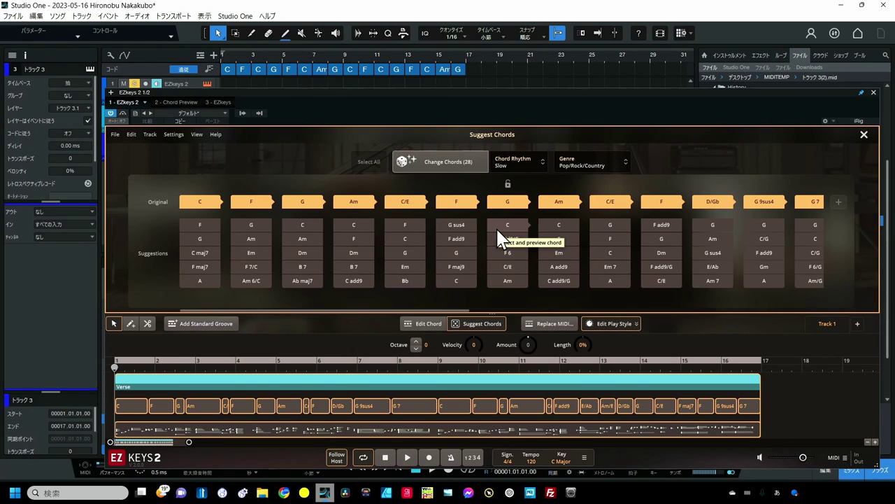
click(466, 168)
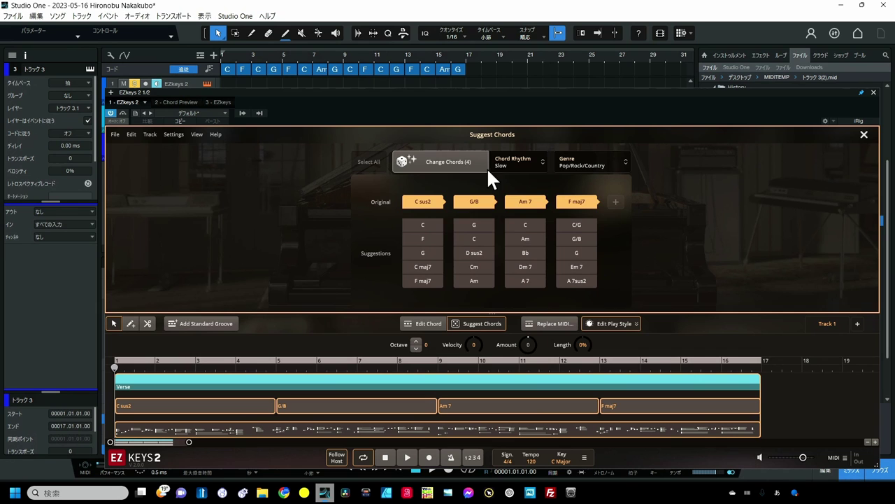
Step: Switch the chord rhythm back to Regular and generate a new Pop/Rock/Country progression for the Verse
click(508, 166)
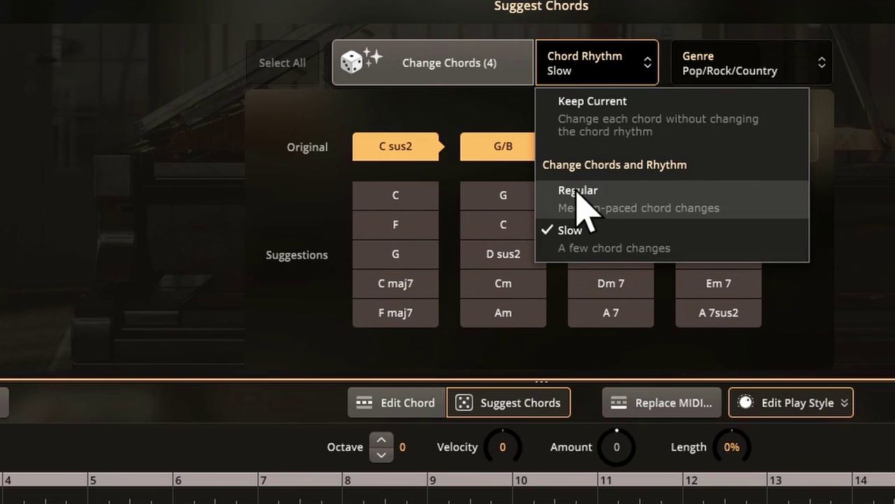
click(509, 222)
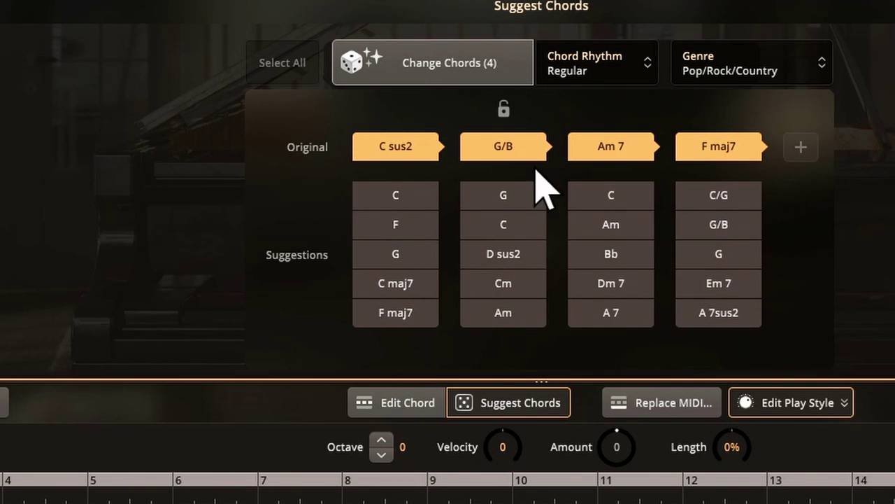
click(488, 67)
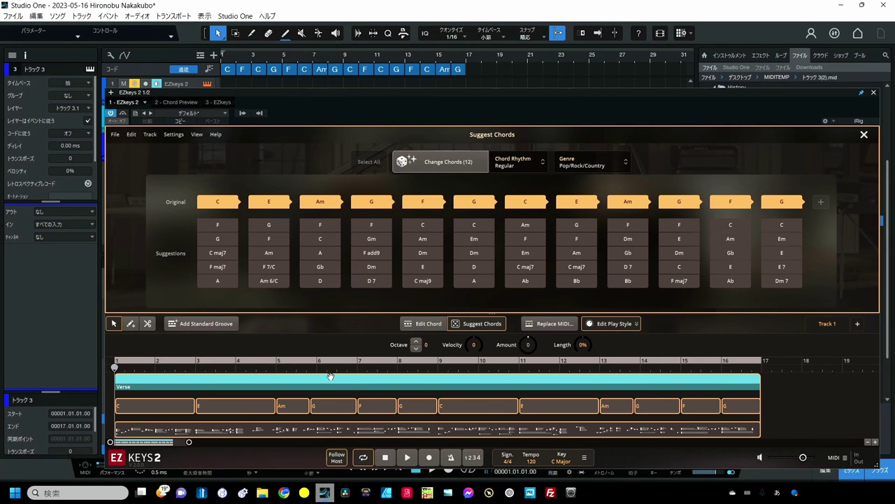
Step: Replace the Verse block's MIDI with the EZkeys 1 groove Chorus 02 from the Mid 94 BPM family and play back the song
click(468, 326)
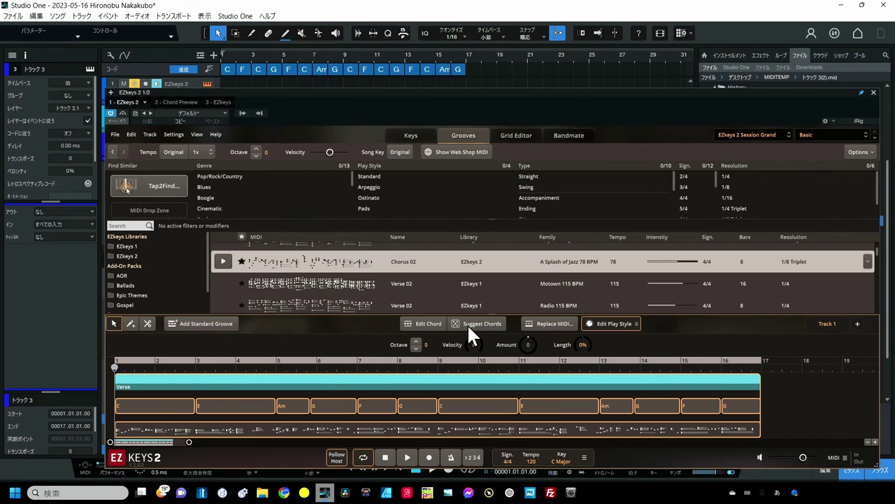
scroll(245, 280, down, 3)
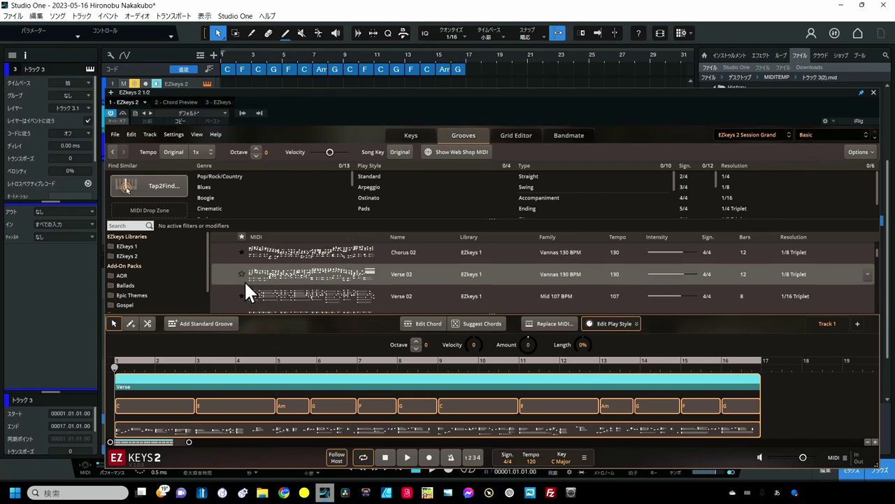
scroll(244, 280, down, 2)
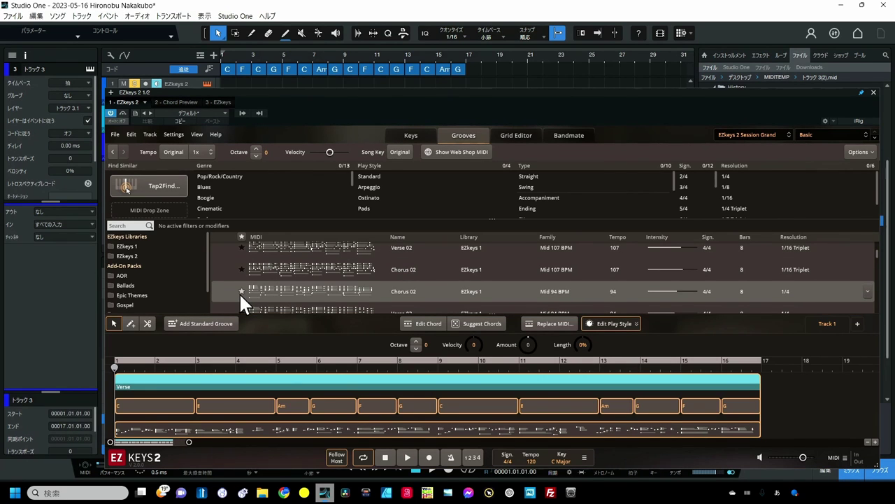
click(226, 297)
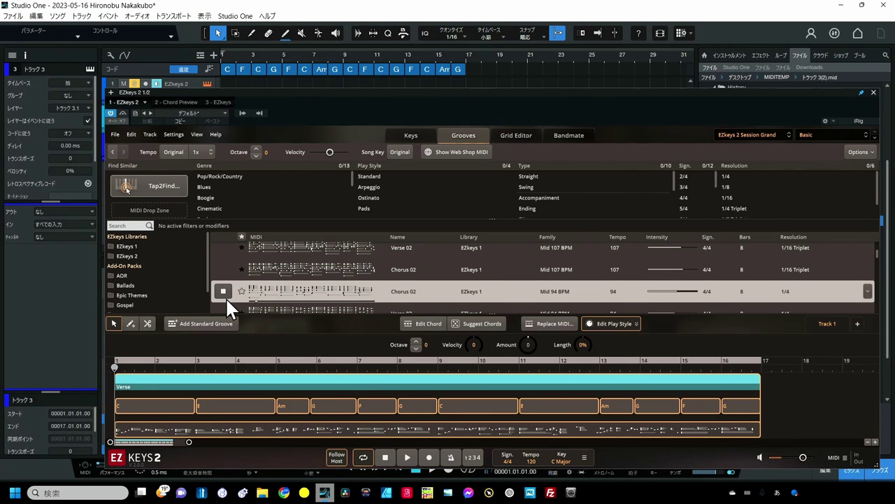
click(555, 327)
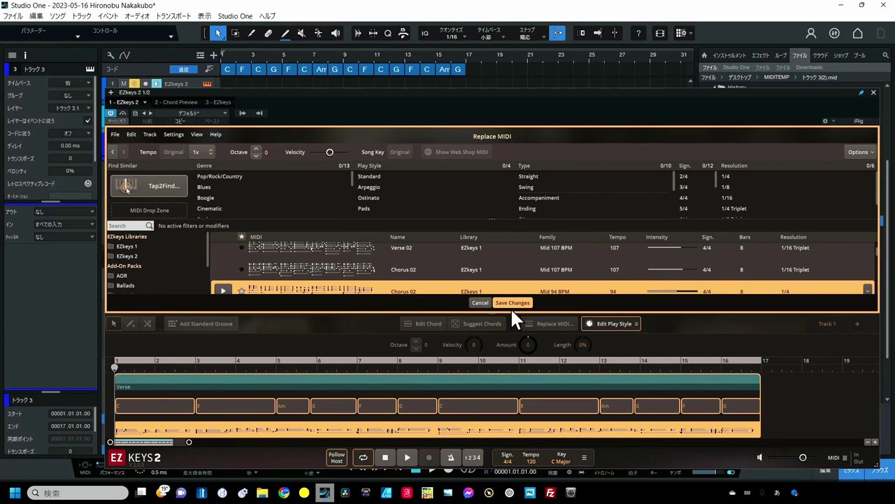
click(512, 308)
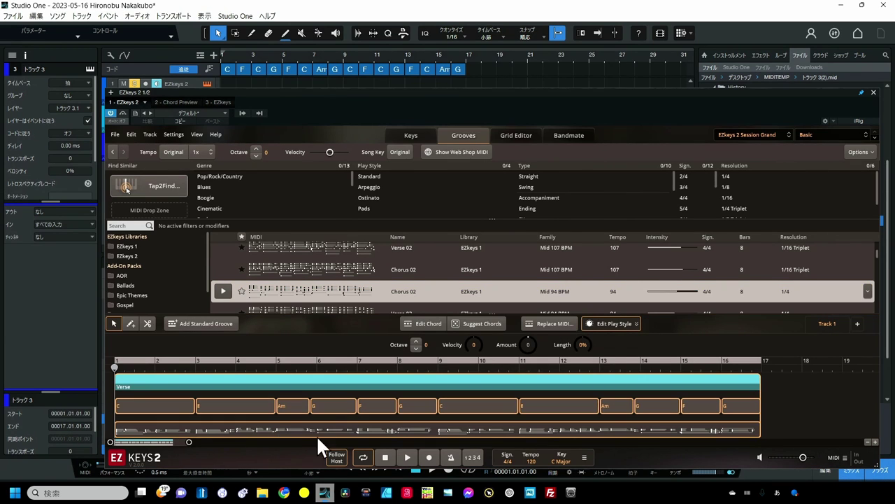
click(406, 453)
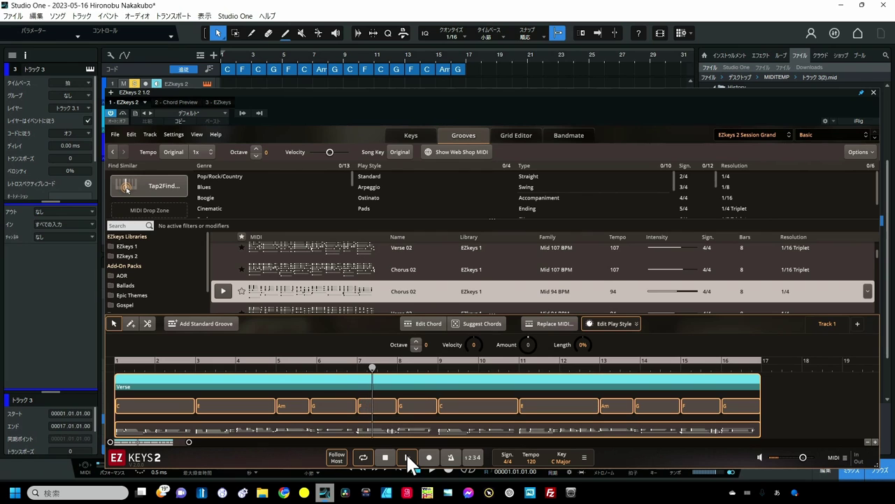
click(406, 457)
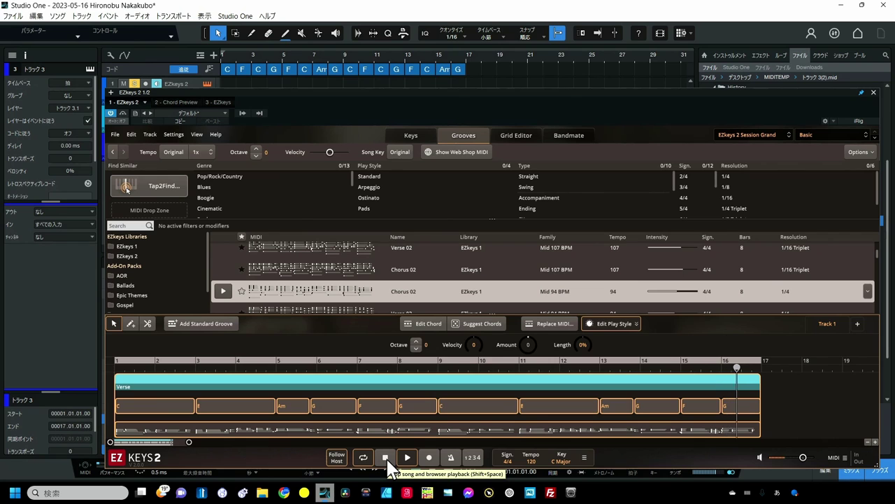
Step: Reopen Suggest Chords for the Verse and regenerate its Pop/Rock/Country progression twice at the Regular chord rhythm
click(466, 324)
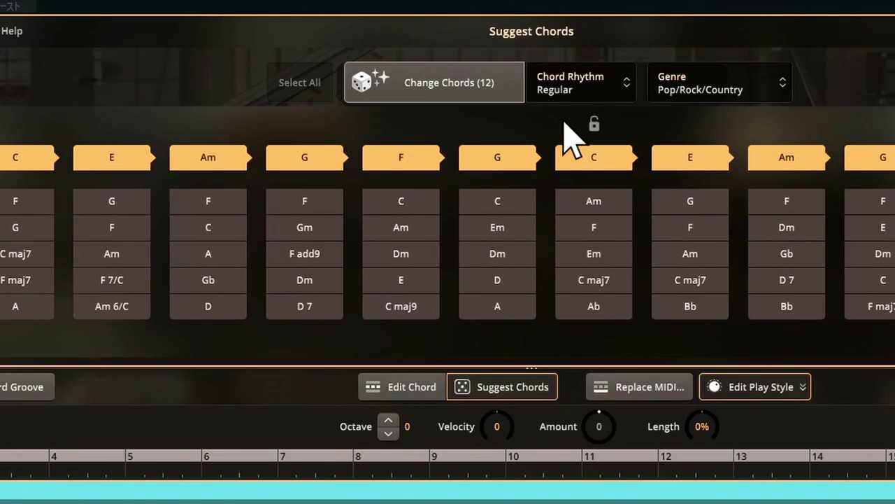
click(461, 92)
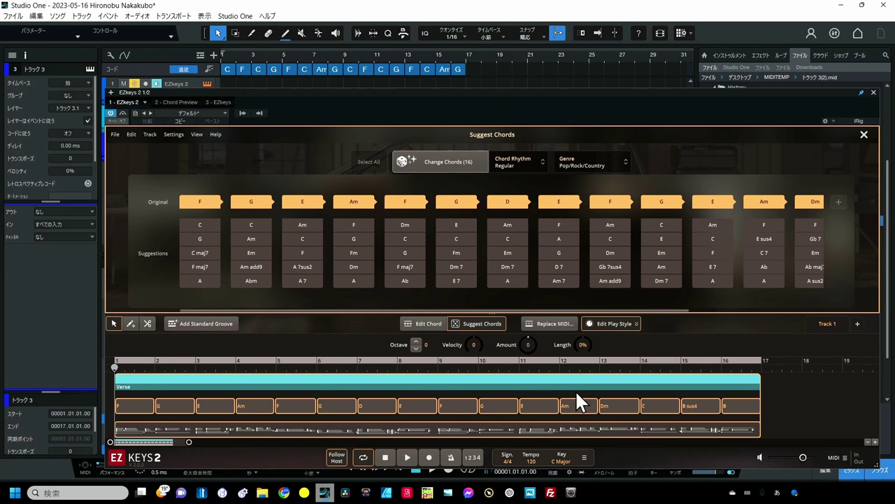
click(434, 164)
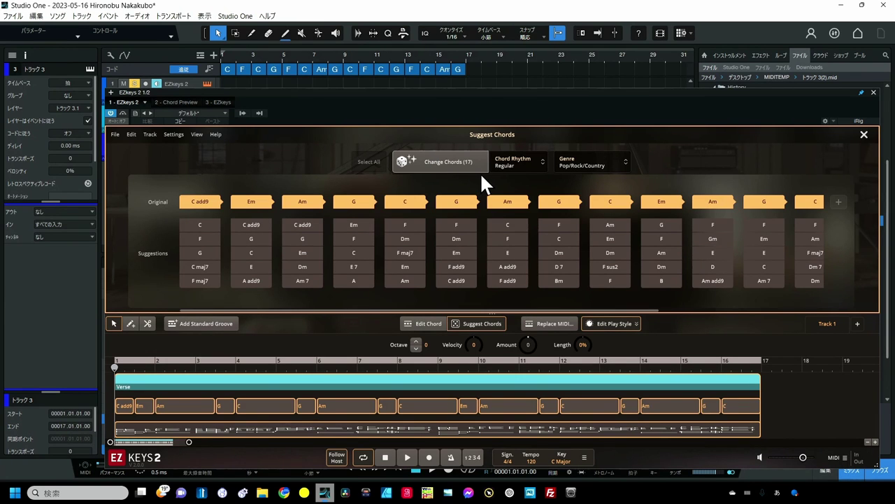
Step: Set the chord rhythm to Keep Current so that chord changes preserve the present timing
click(517, 165)
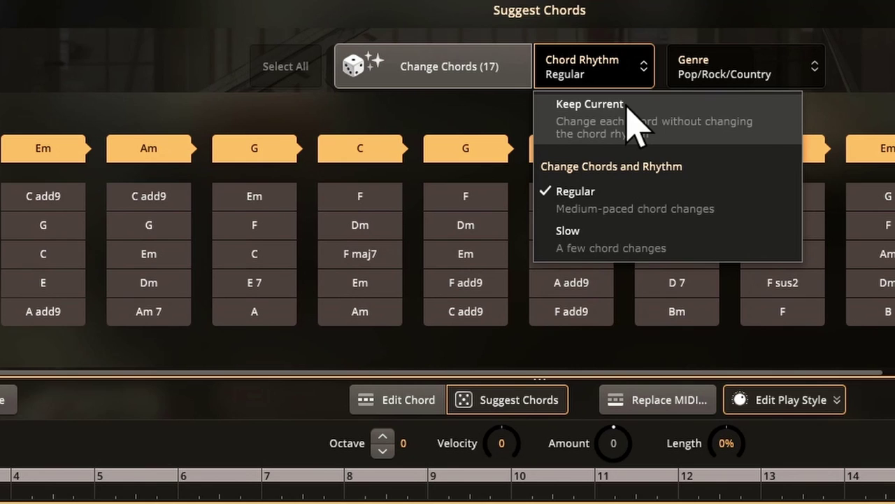
click(630, 119)
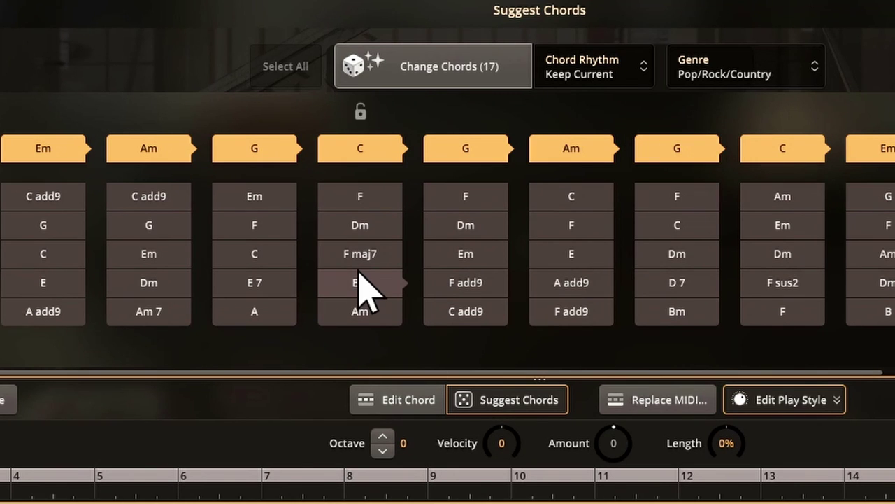
Step: Regenerate the Verse's Pop/Rock/Country chords three times with the current chord rhythm kept, and audition the new progression
click(448, 87)
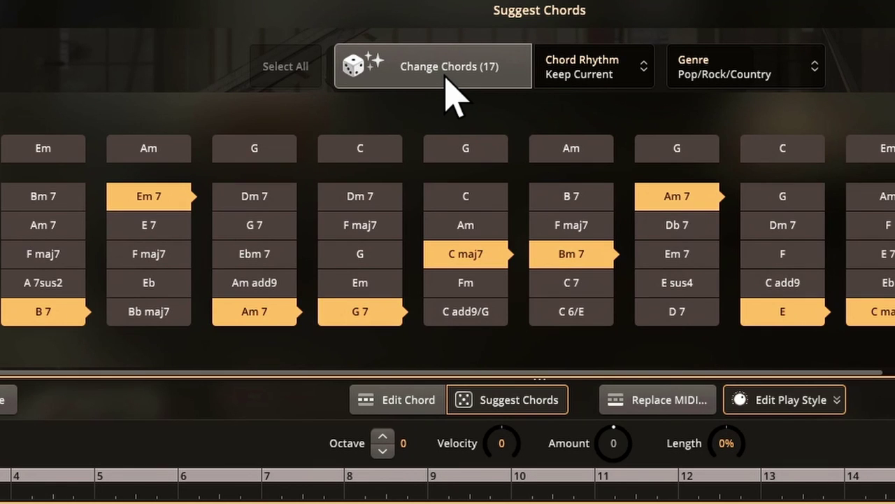
click(448, 75)
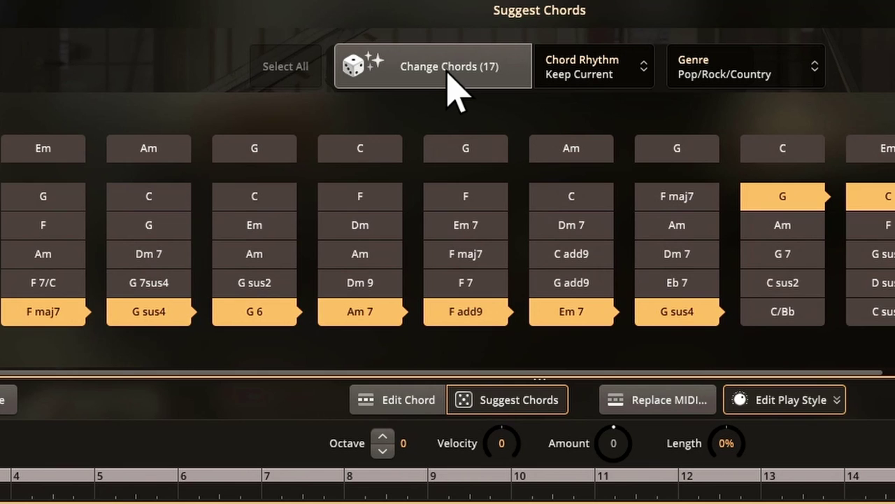
click(451, 83)
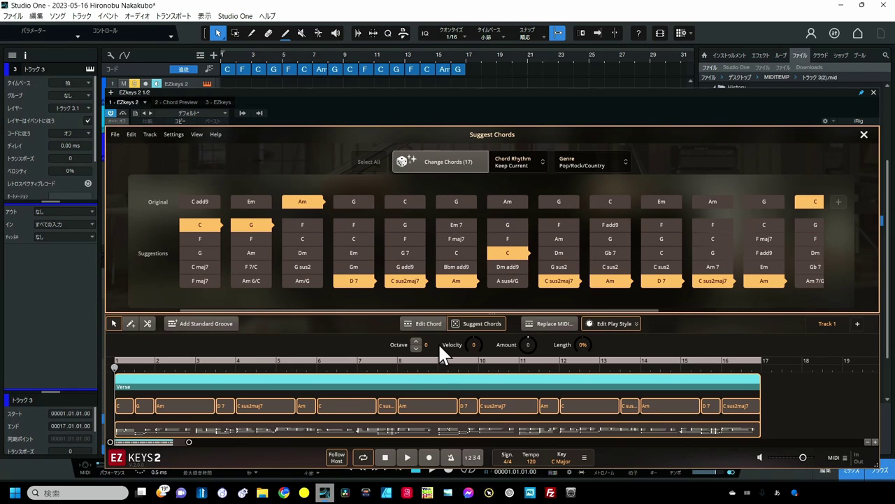
click(409, 455)
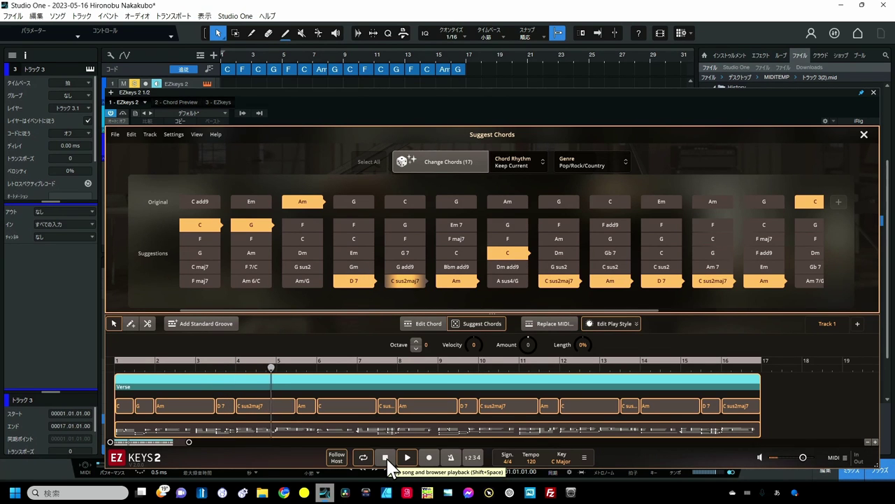
click(385, 457)
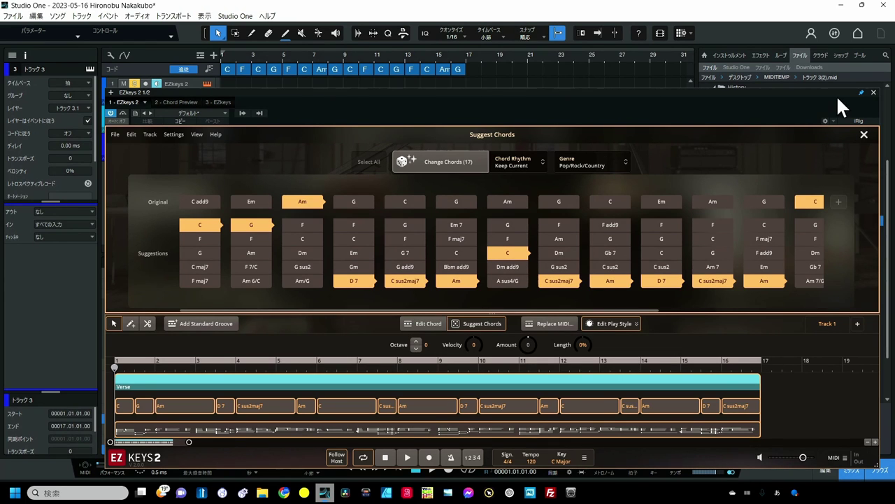
Step: Delete the existing MIDI event from track 3 in the Studio One arrangement
drag(546, 106, 542, 221)
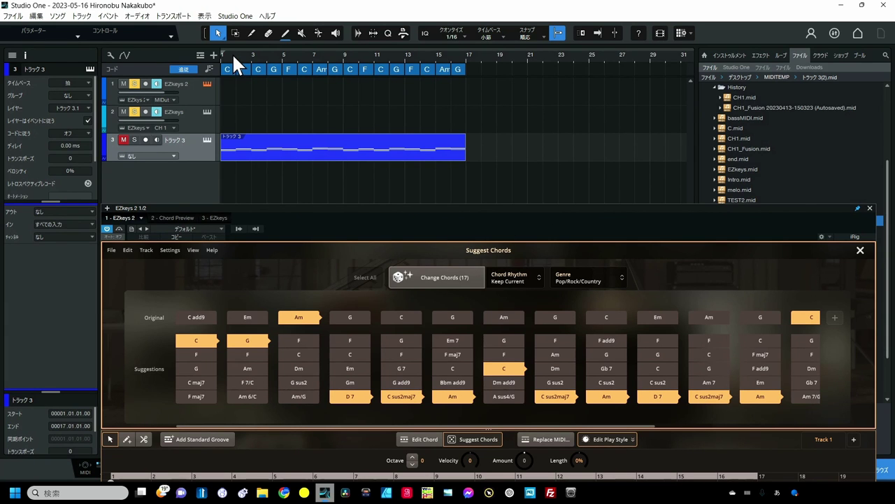
drag(232, 52, 260, 69)
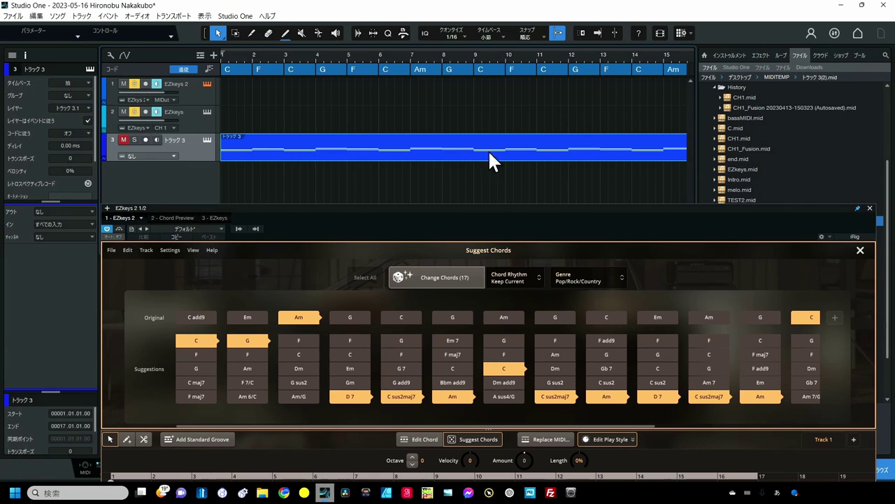
double_click(568, 154)
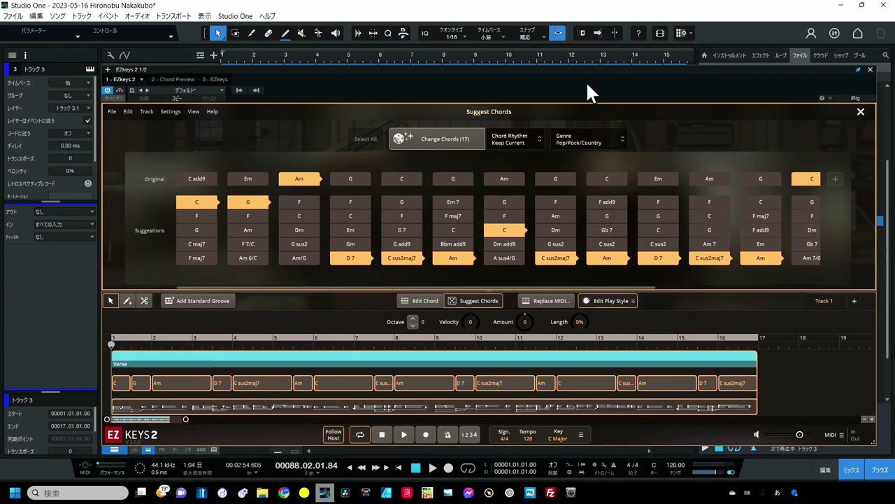
drag(590, 73, 598, 192)
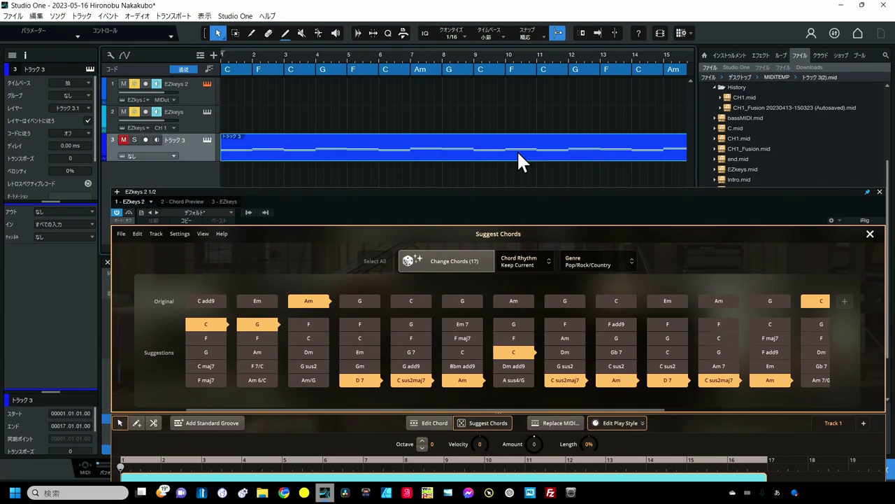
key(Delete)
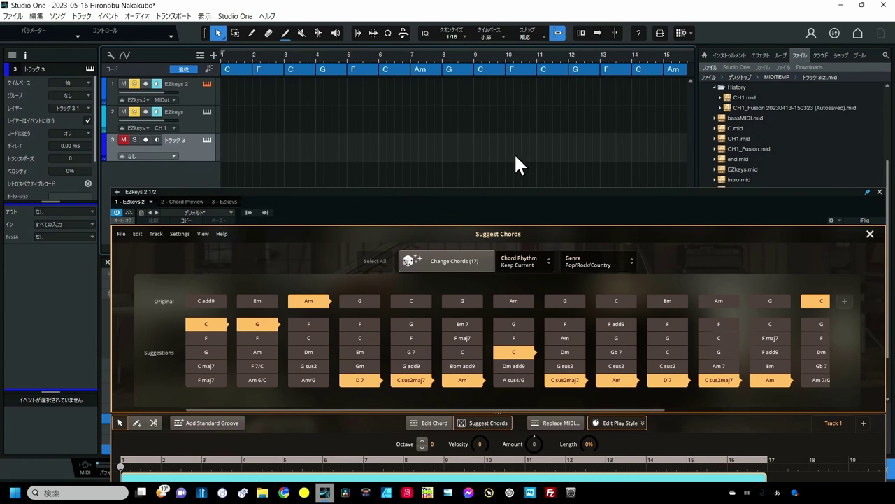
Step: Export the Verse block as MIDI onto track 3 at bar 1 and try extracting its chords to the chord track
drag(501, 192, 534, 116)
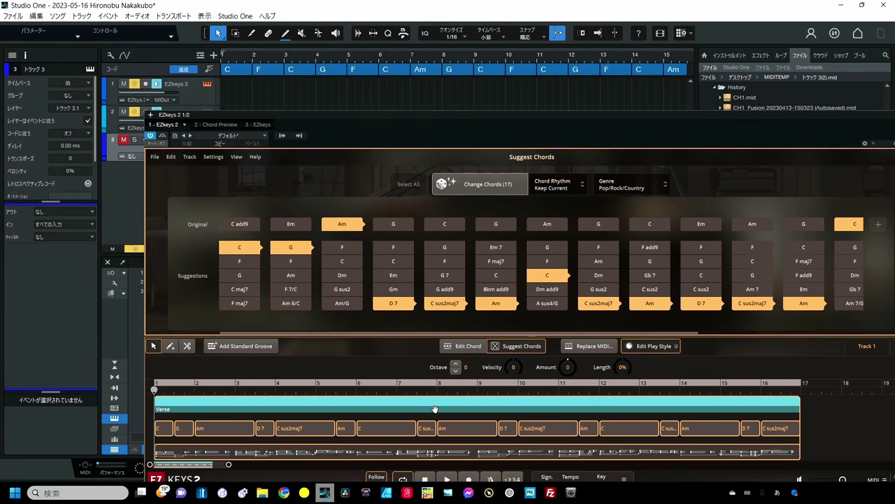
drag(395, 133, 703, 138)
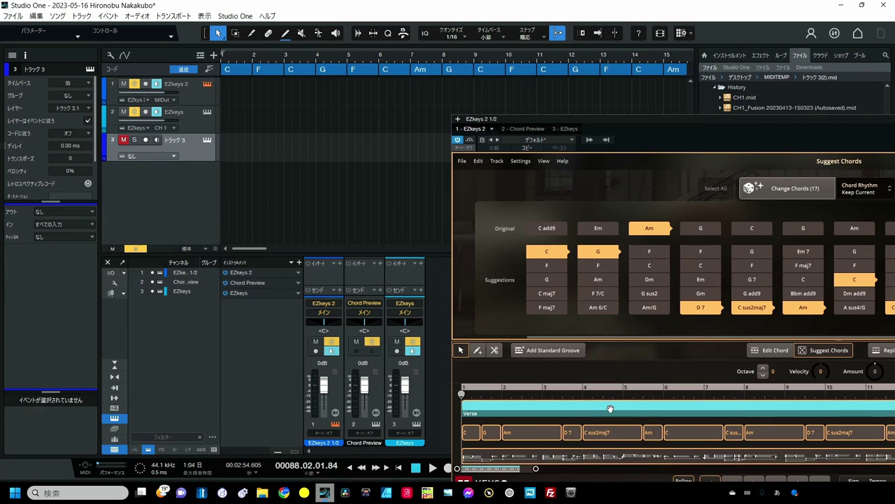
drag(609, 411, 242, 148)
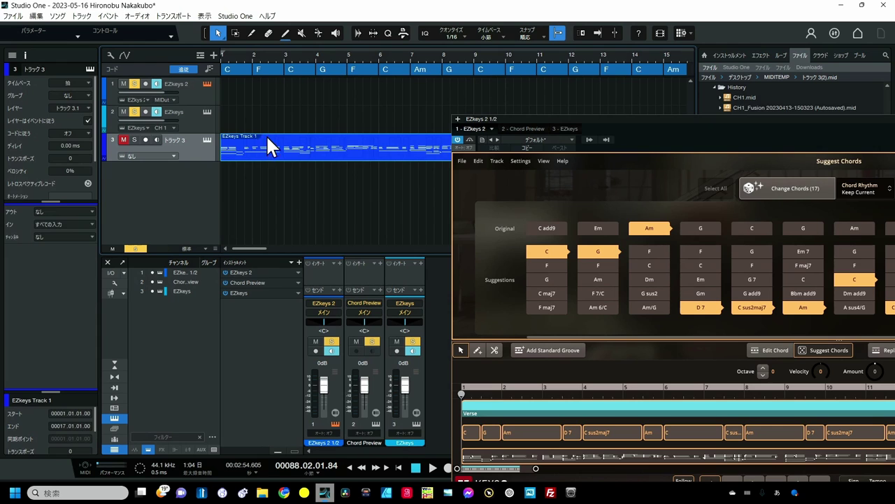
drag(266, 135, 262, 70)
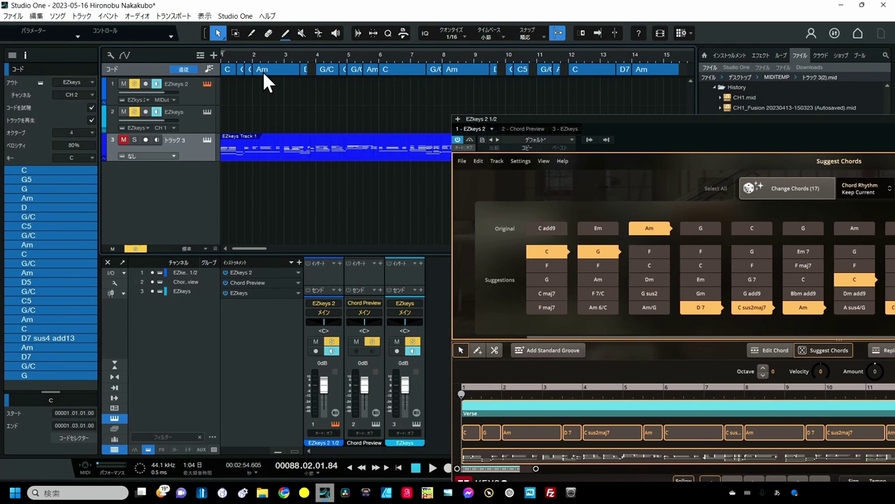
click(275, 139)
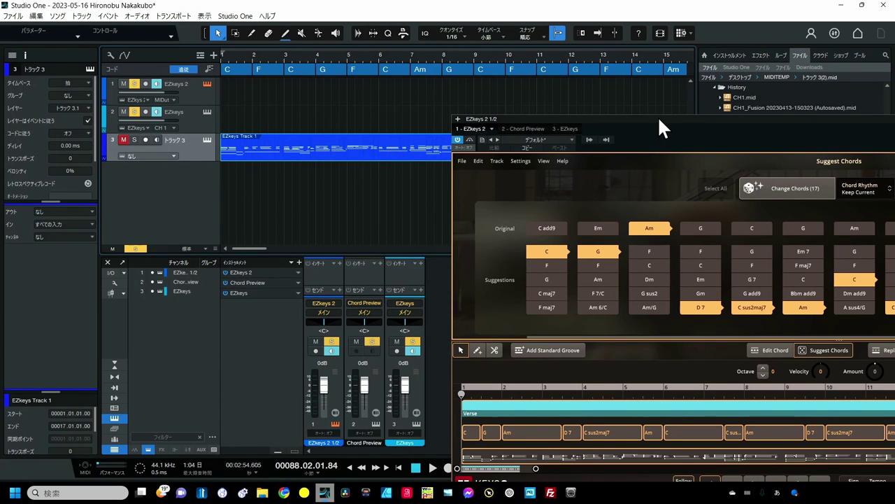
Step: Replace the Verse's MIDI with the EZkeys 1 groove Eight Notes Straight 04 from Chord Variations and mark Eight Notes Straight 05 as a favorite
drag(658, 115, 352, 61)
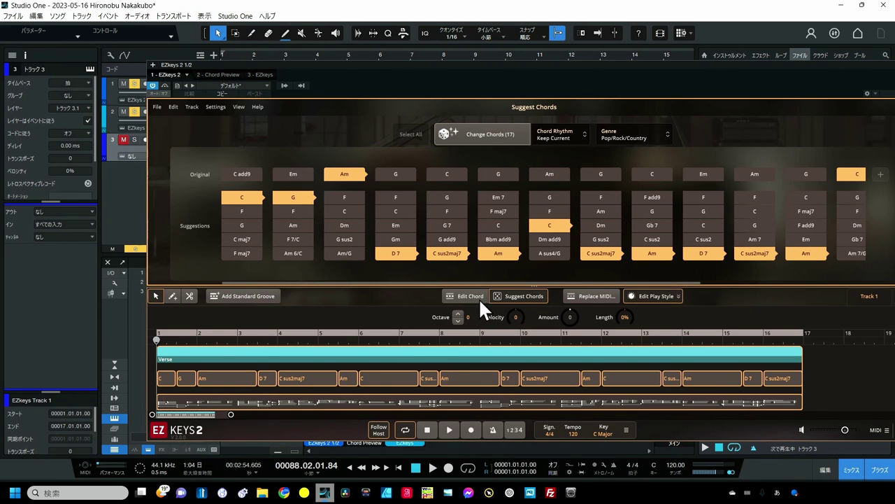
click(511, 105)
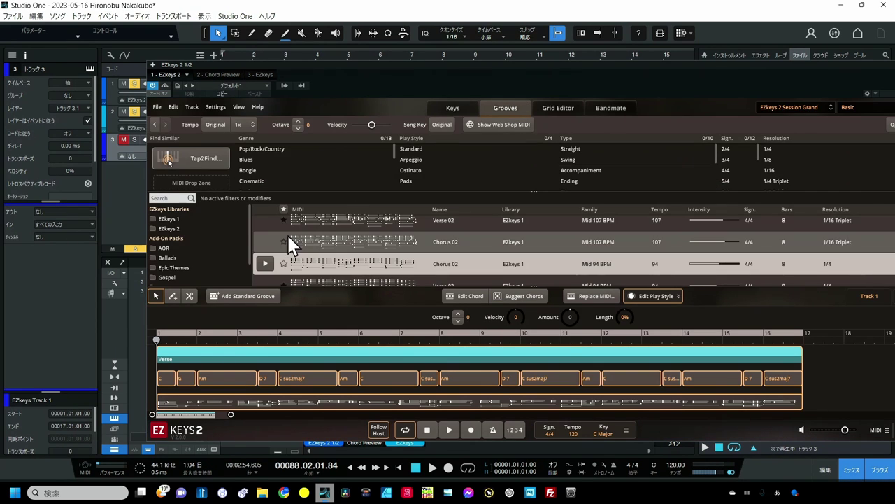
scroll(265, 216, up, 5)
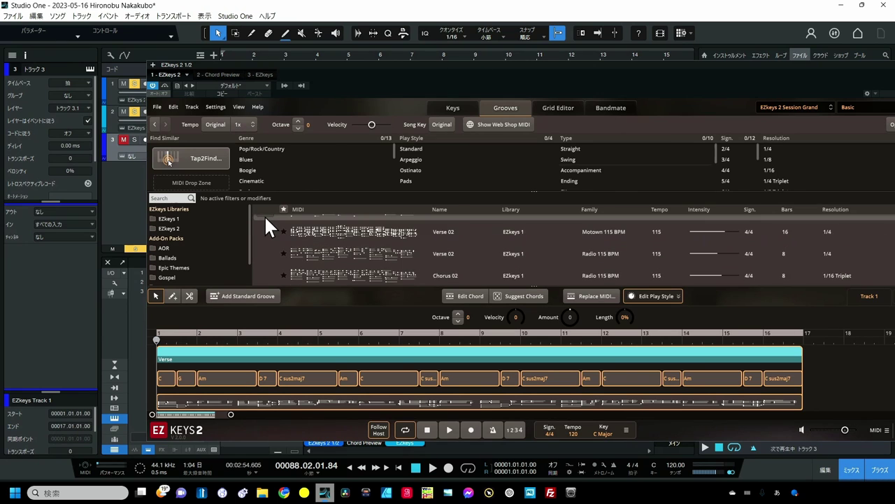
scroll(264, 215, up, 3)
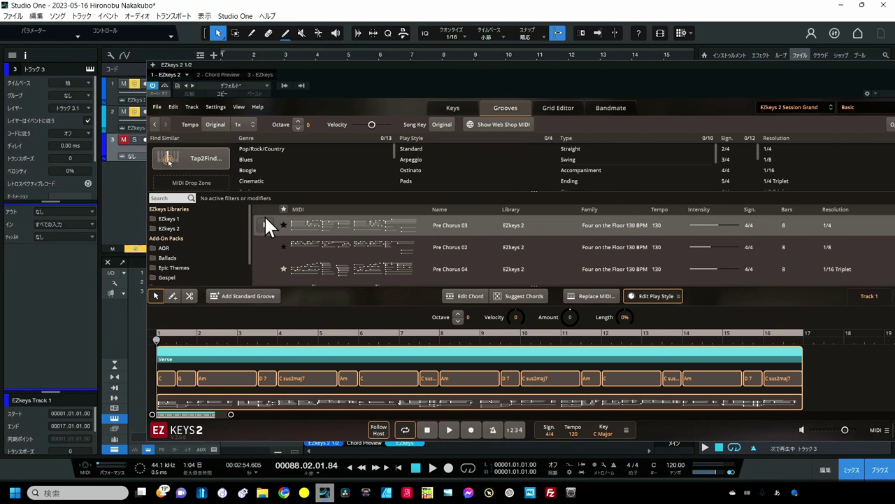
click(298, 241)
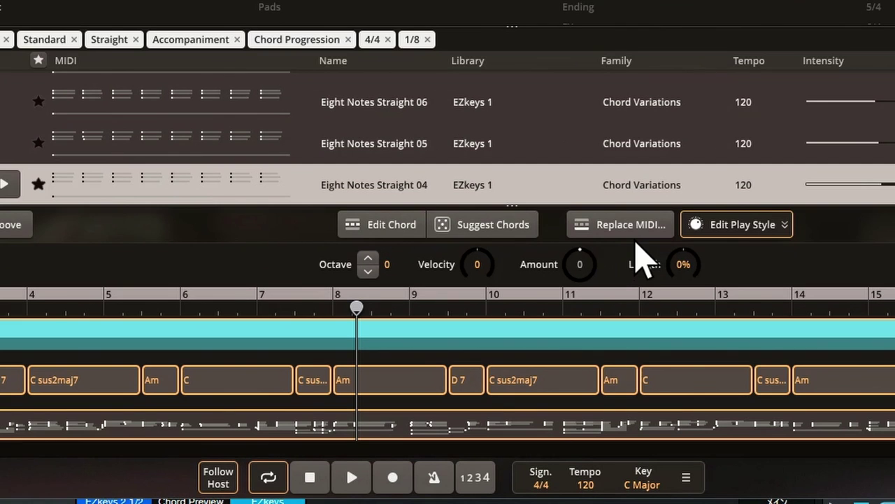
click(636, 236)
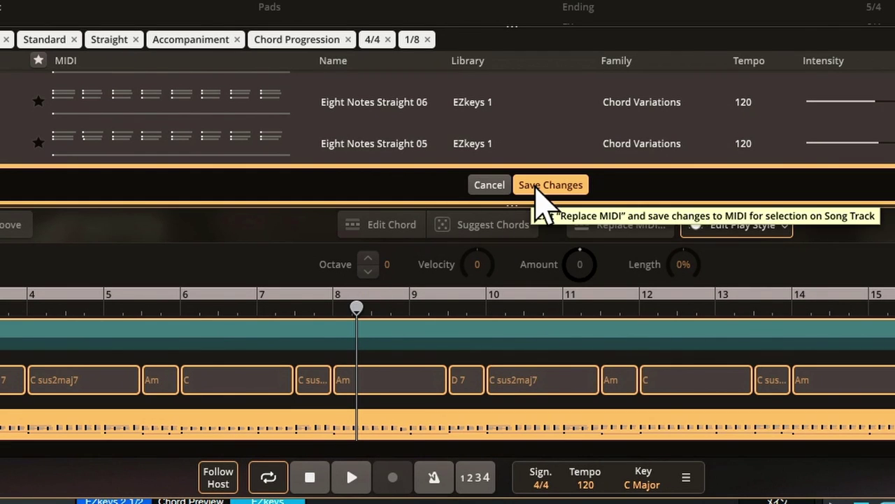
click(39, 142)
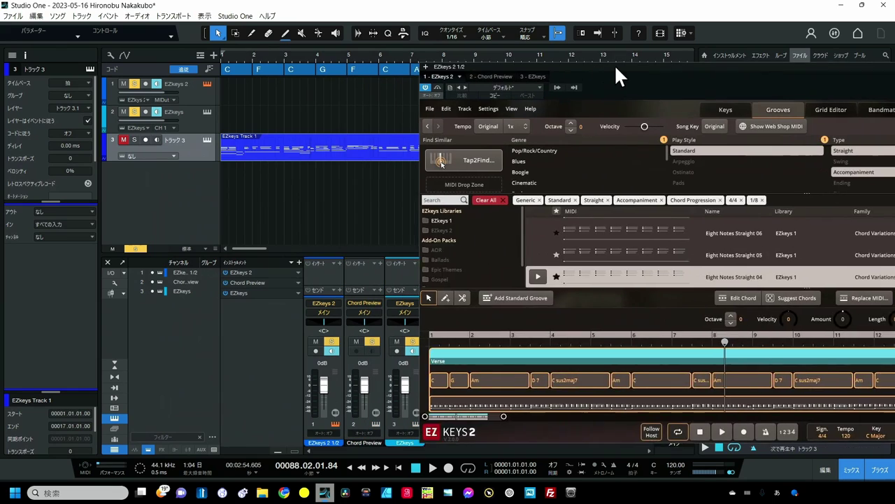
Step: Replace the track 3 event with the updated Verse MIDI at bar 1 and extract its chords to the chord track
drag(616, 67, 724, 61)
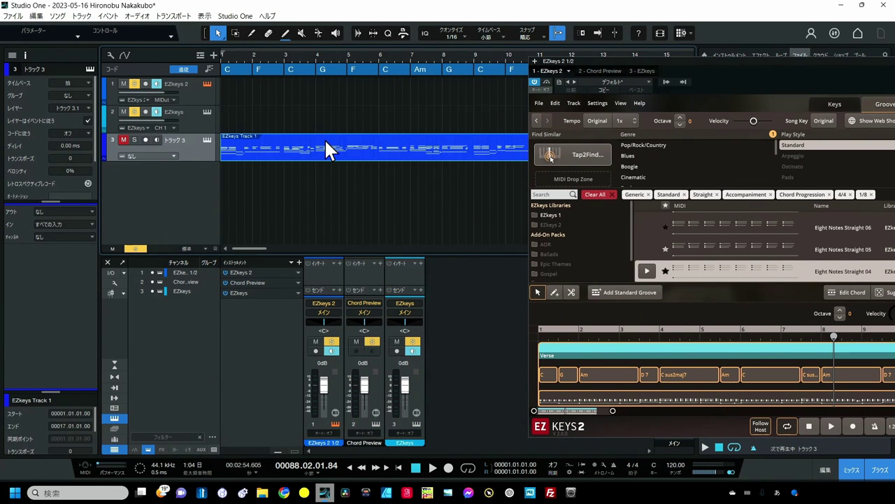
drag(325, 148, 233, 148)
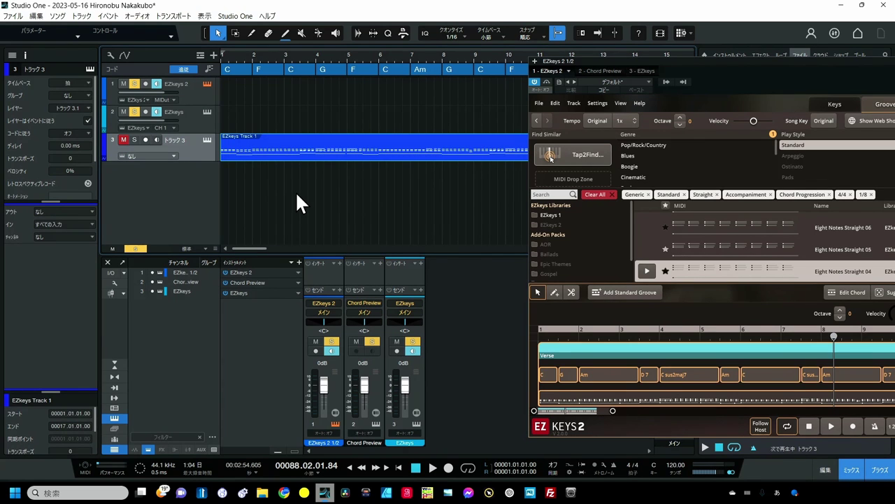
key(w)
key(w)
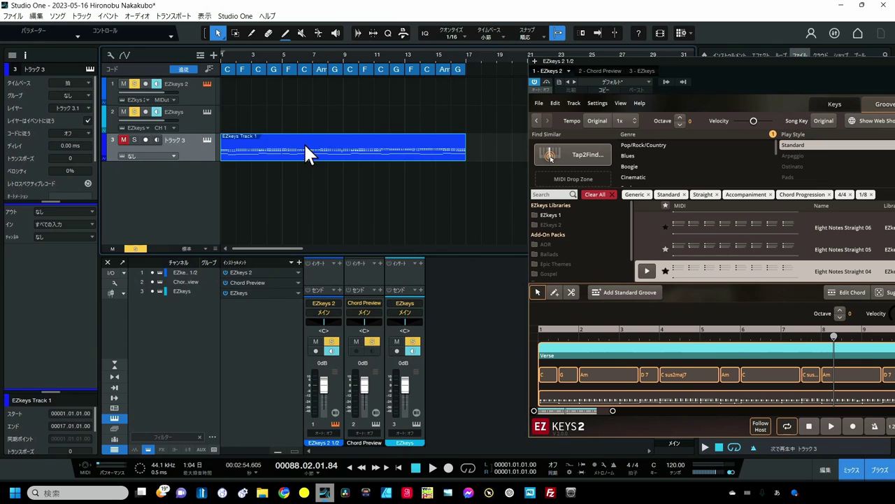
drag(303, 142, 309, 70)
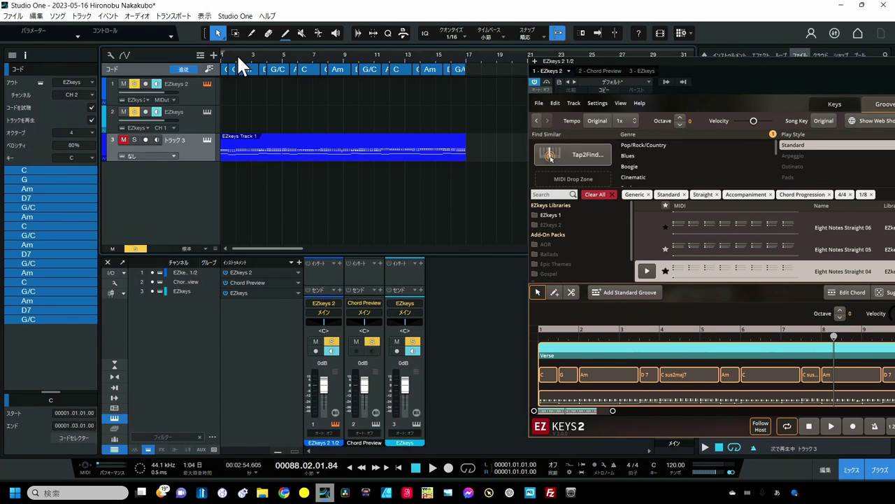
key(e)
key(e)
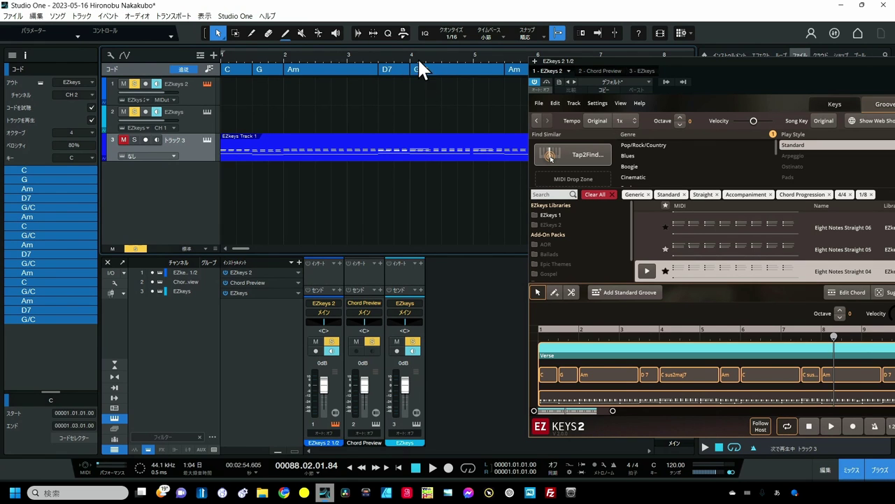
drag(433, 61, 428, 54)
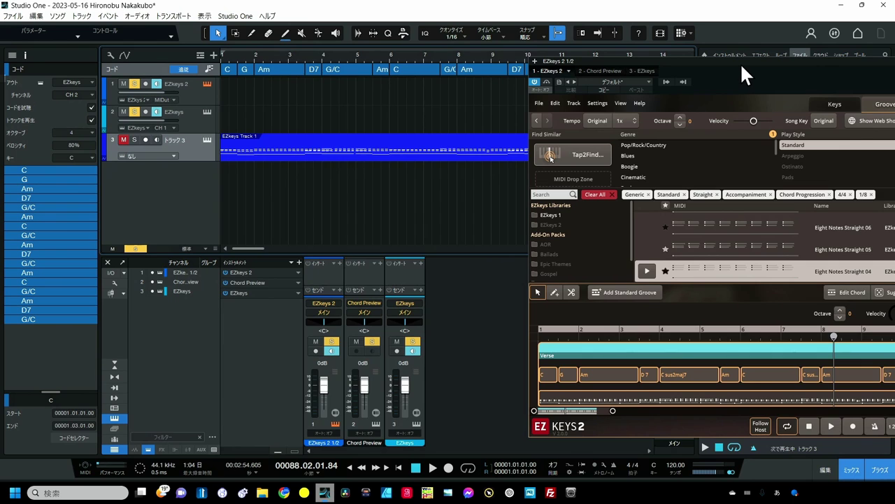
Step: Filter the EZkeys groove list to show only favorites
drag(740, 63, 426, 62)
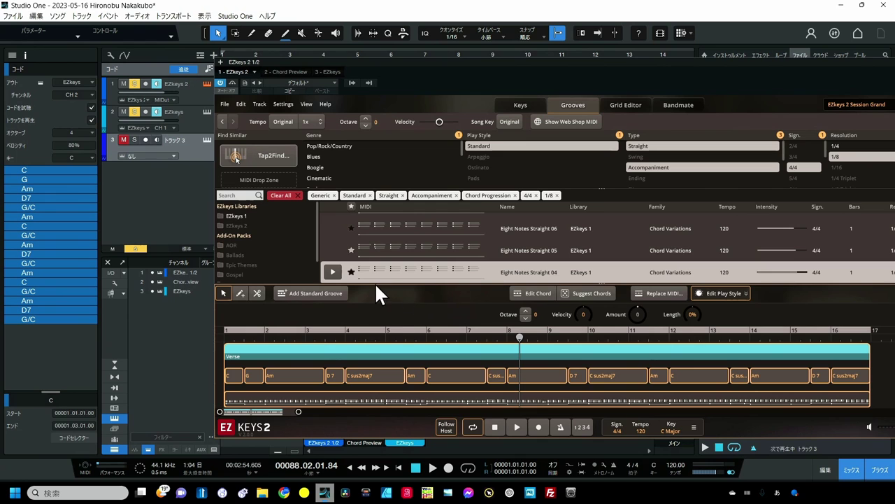
click(351, 207)
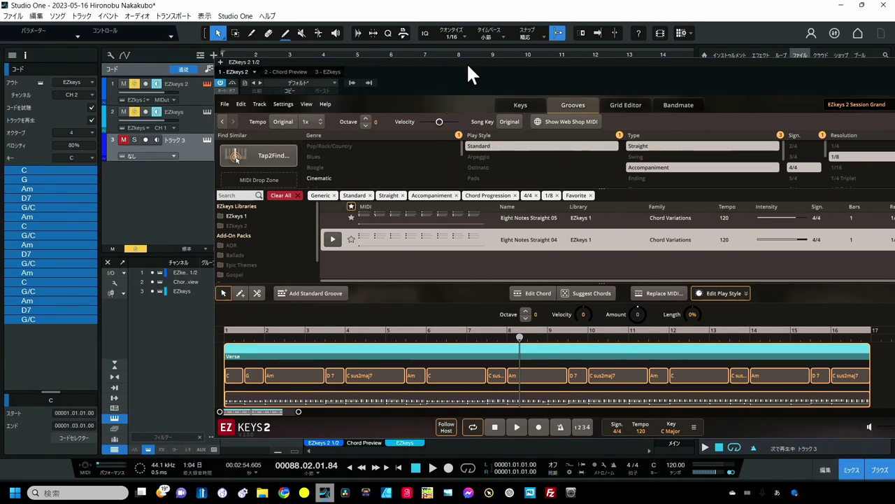
drag(466, 60, 750, 168)
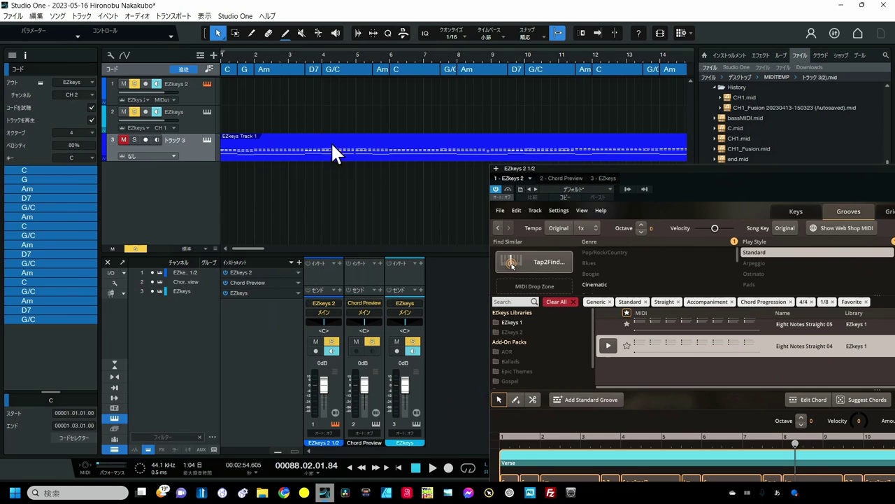
Step: Set the chord starting at bar 4 on the chord track to C major in the chord selector
scroll(359, 70, down, 2)
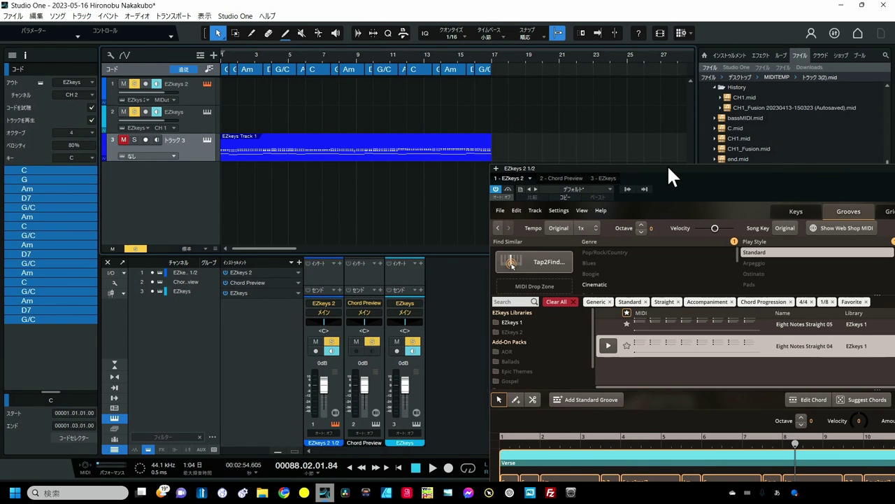
drag(668, 168, 652, 59)
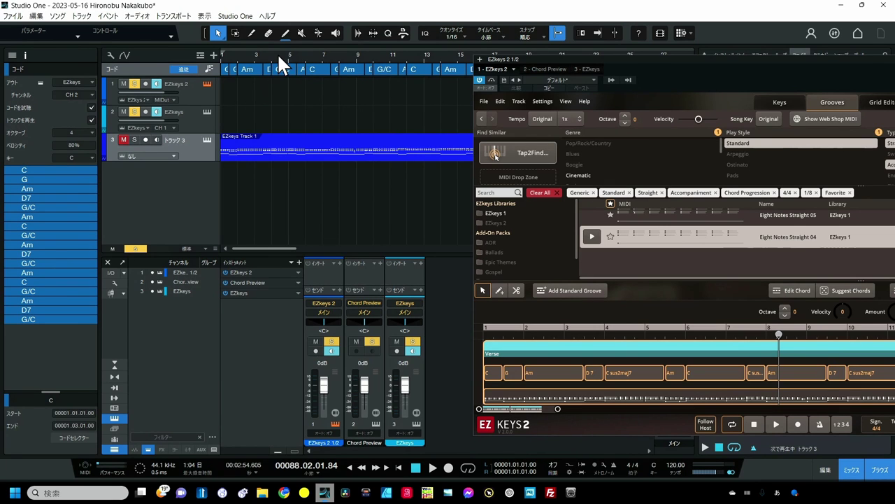
scroll(277, 53, up, 3)
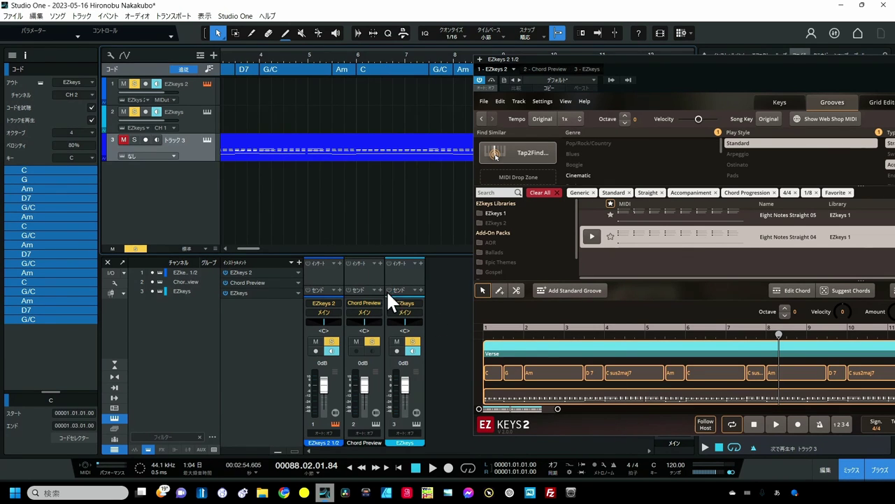
click(296, 73)
click(297, 73)
click(332, 141)
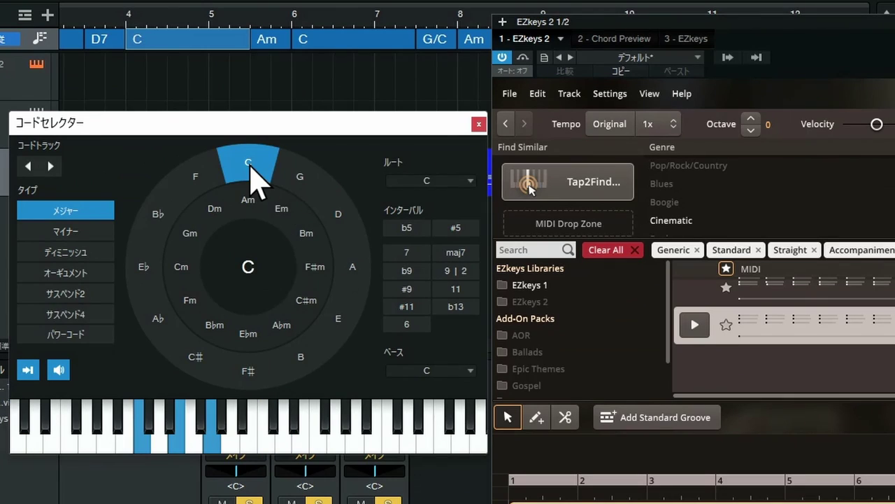
Step: Change the chord at bar 4 on the chord track to Cmaj7 sus2 and close the chord selector
click(98, 298)
click(455, 254)
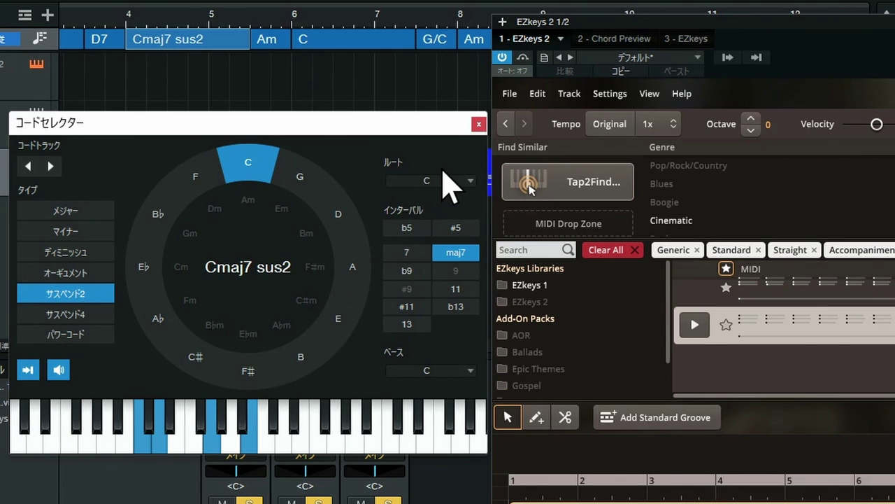
click(477, 125)
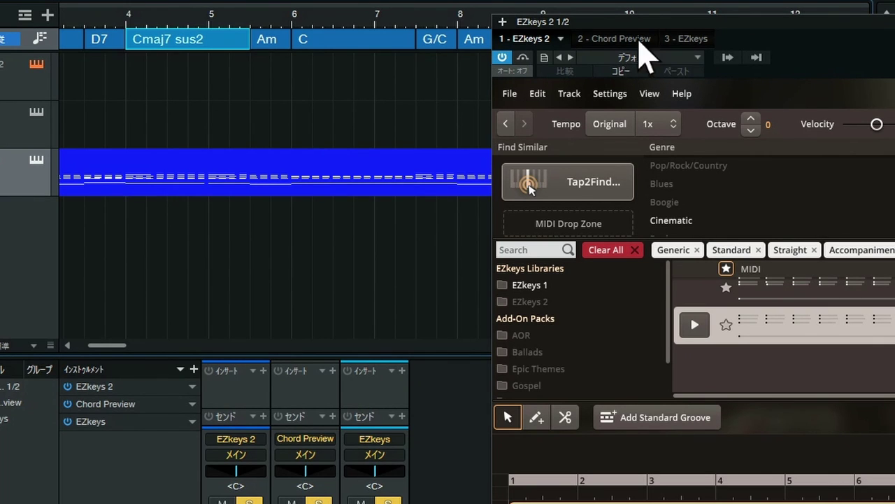
Step: In the Verse's chord suggestions, lock the first five chords and the seventh, and replace the sixth chord, Am, with F maj7
drag(684, 19, 507, 22)
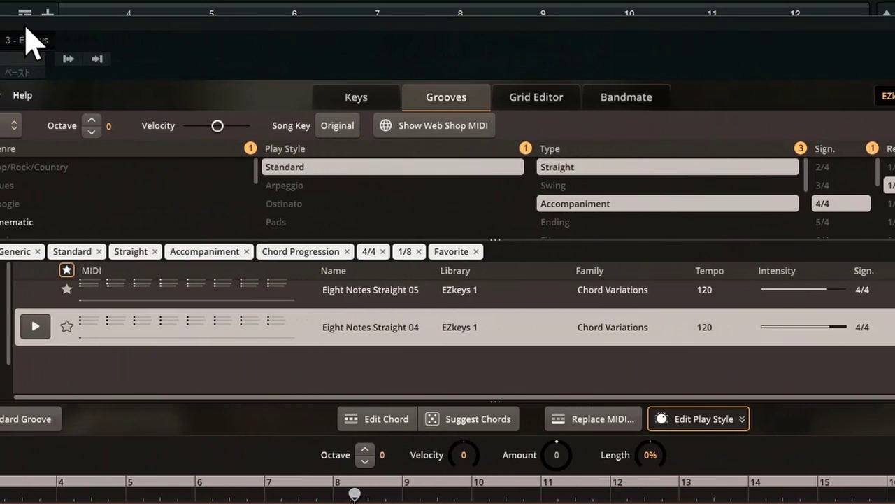
click(480, 420)
click(182, 152)
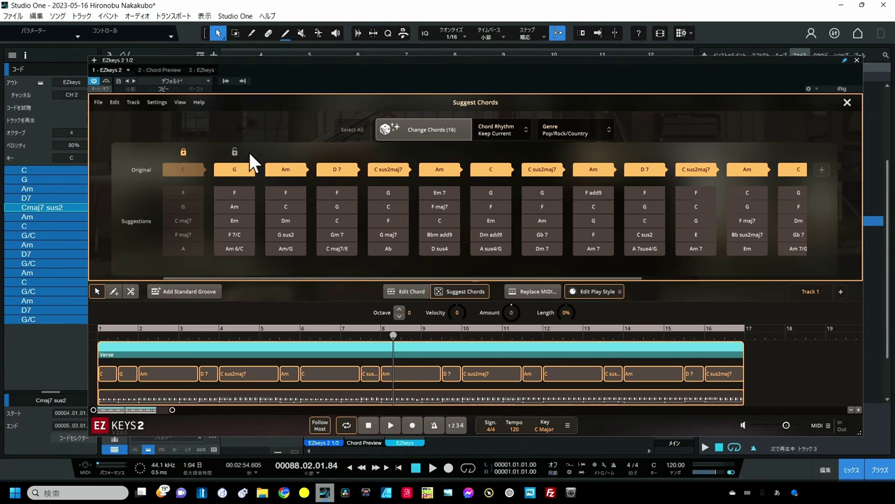
click(235, 152)
click(285, 152)
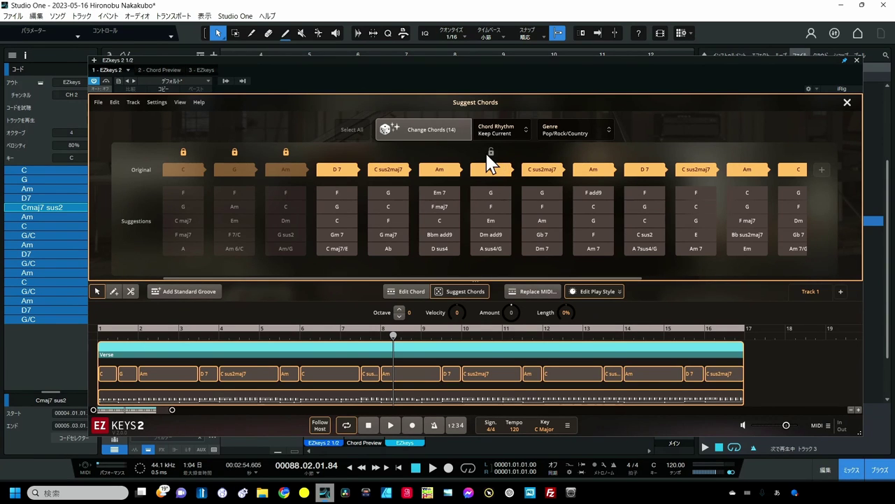
click(491, 152)
click(389, 151)
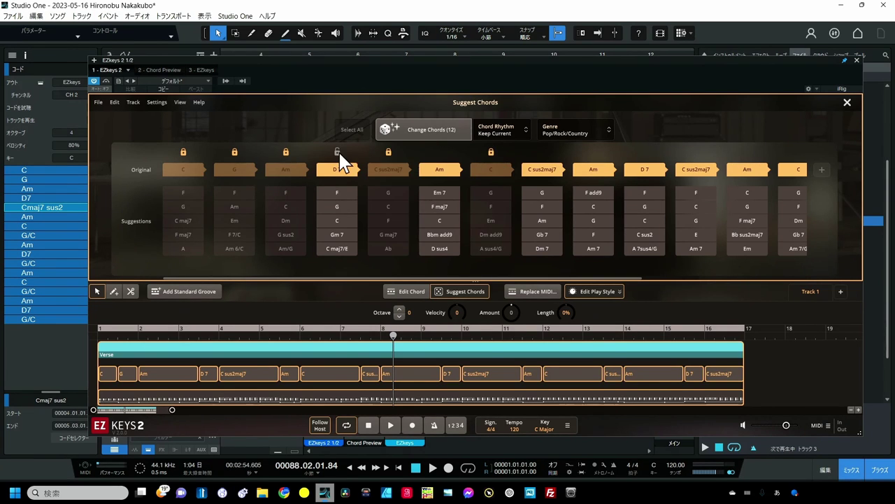
click(337, 152)
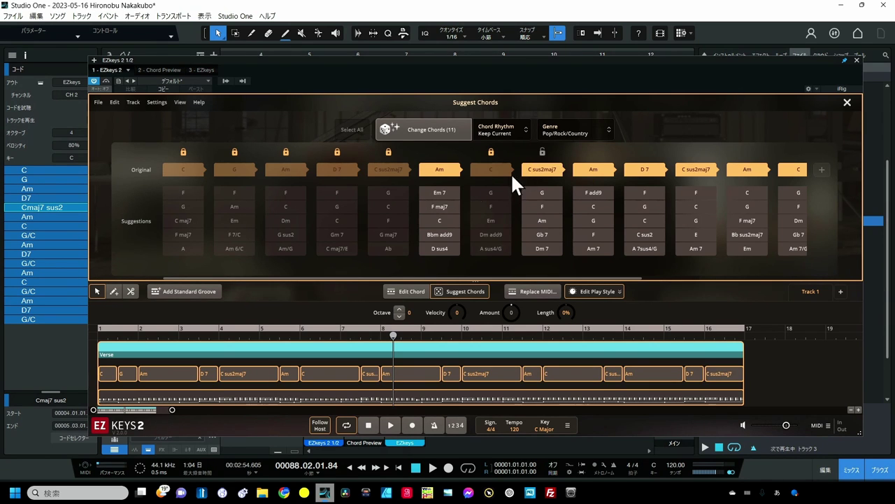
click(440, 207)
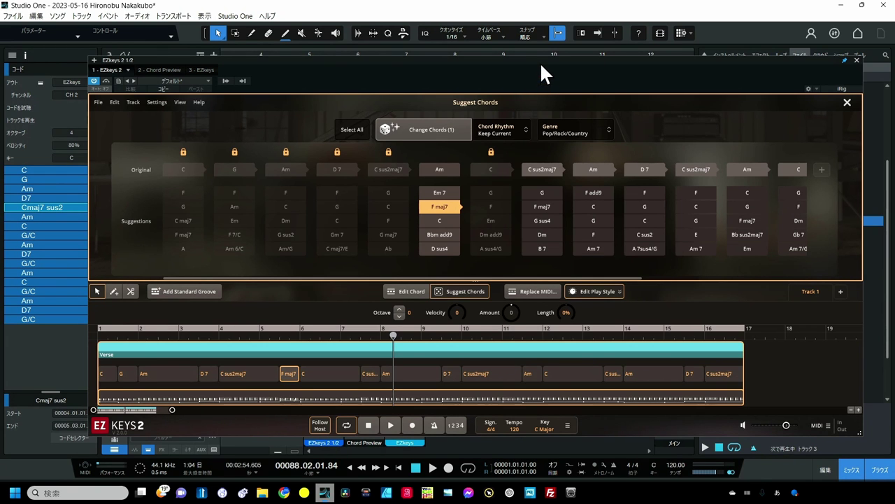
Step: Move the EZkeys 2 window clear of the chord track and zoom the arrangement out to show the event through bar 17
drag(540, 62, 593, 241)
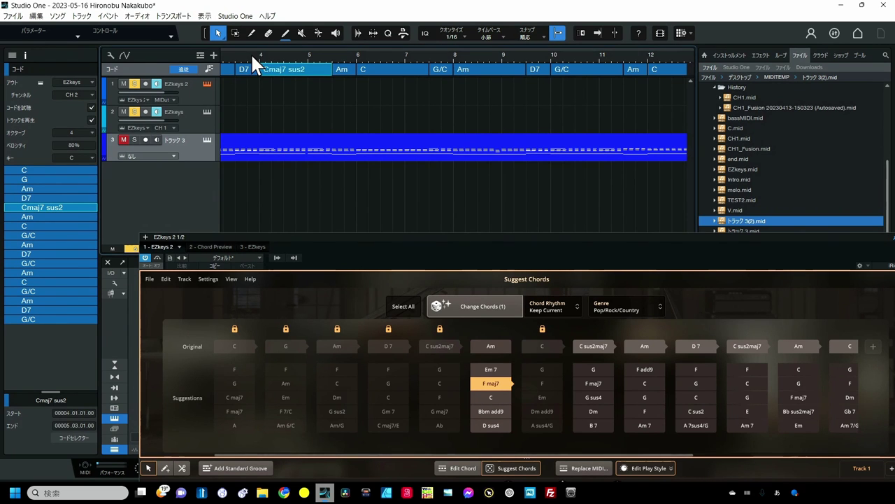
scroll(251, 54, down, 2)
scroll(251, 55, down, 3)
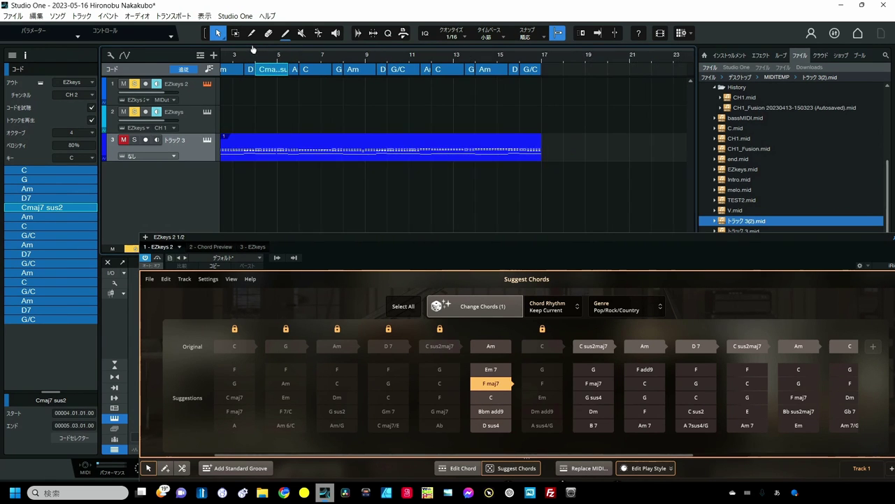